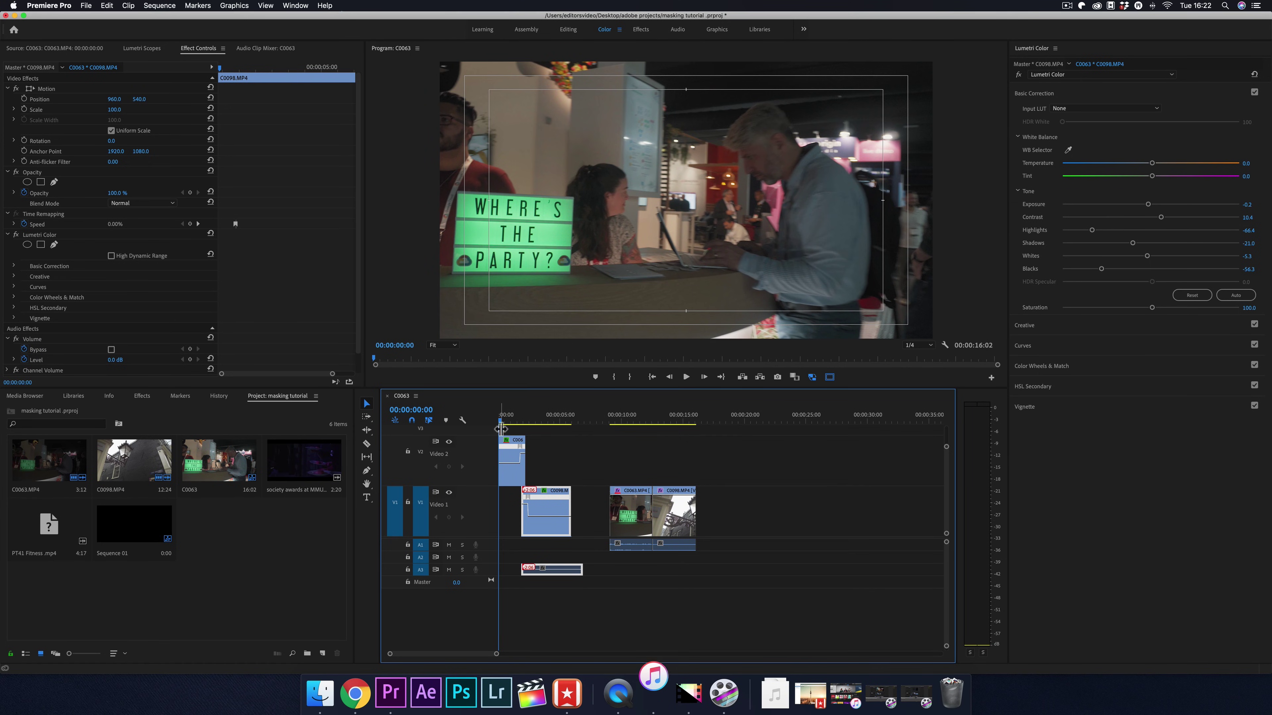
Preview the finished transition at the start of the sequence and play back the raw C0063.MP4 clip further along.
key(space)
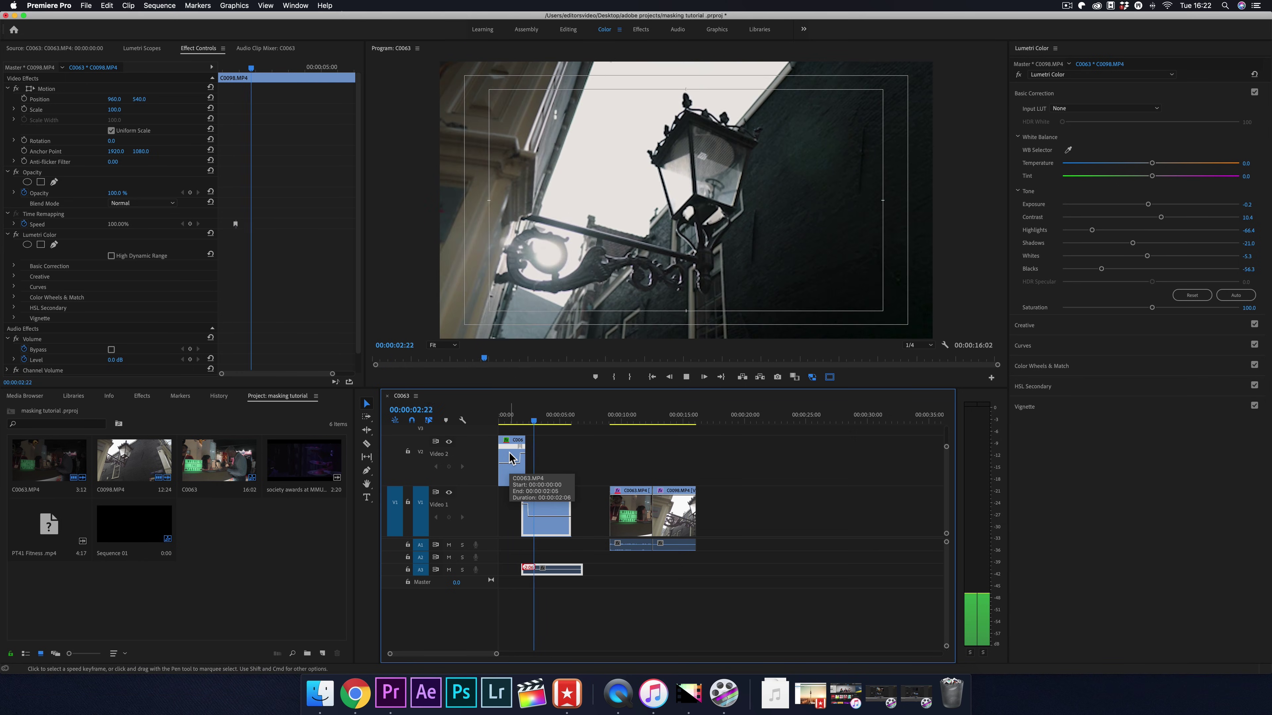
drag(558, 425, 527, 426)
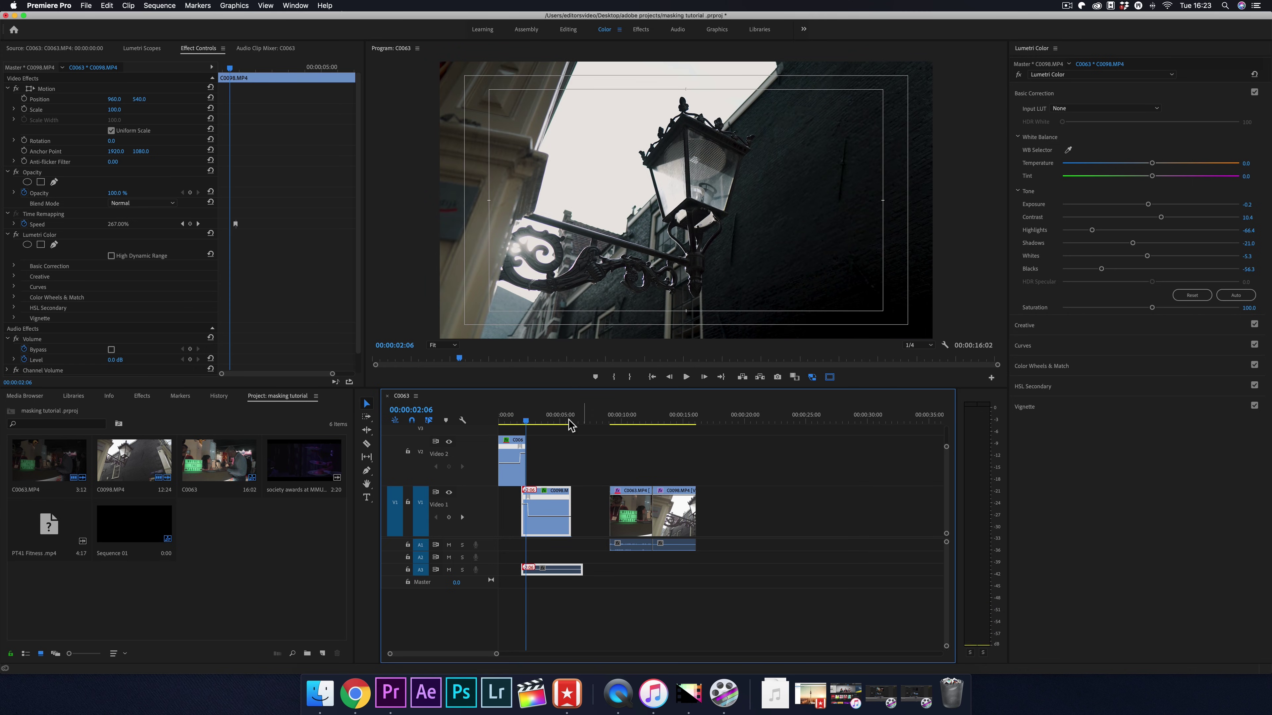
click(620, 420)
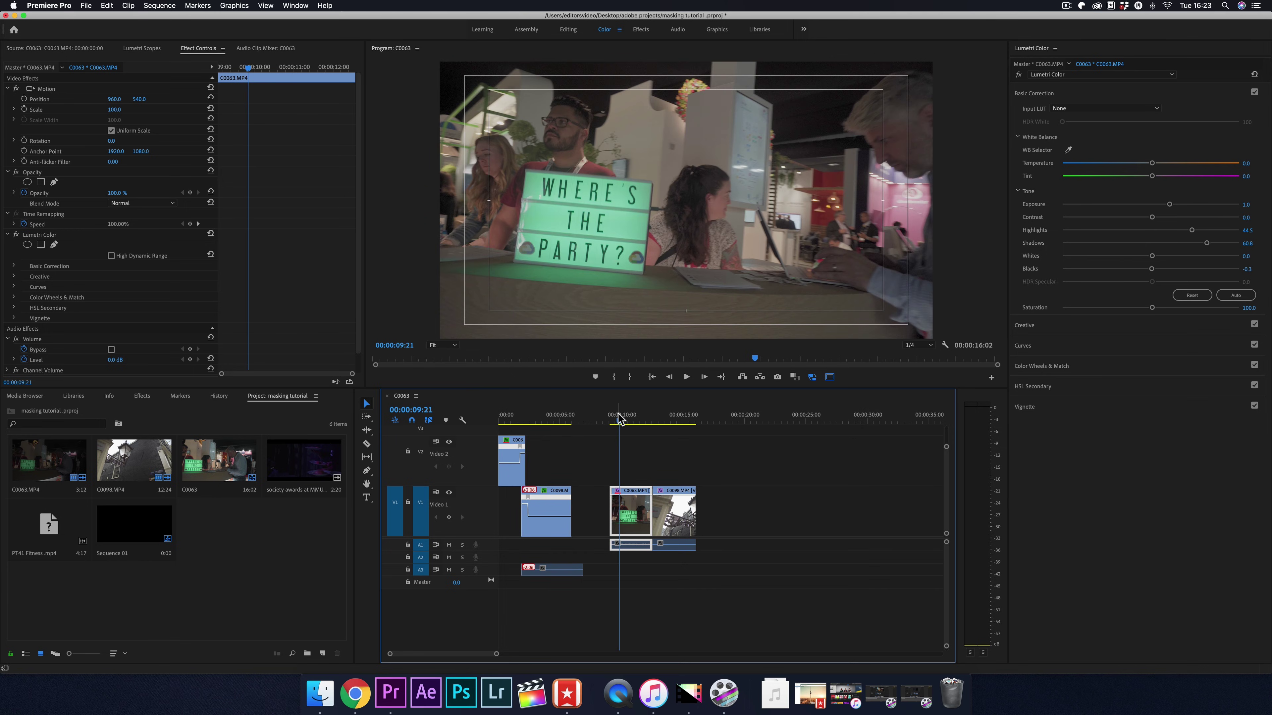
key(space)
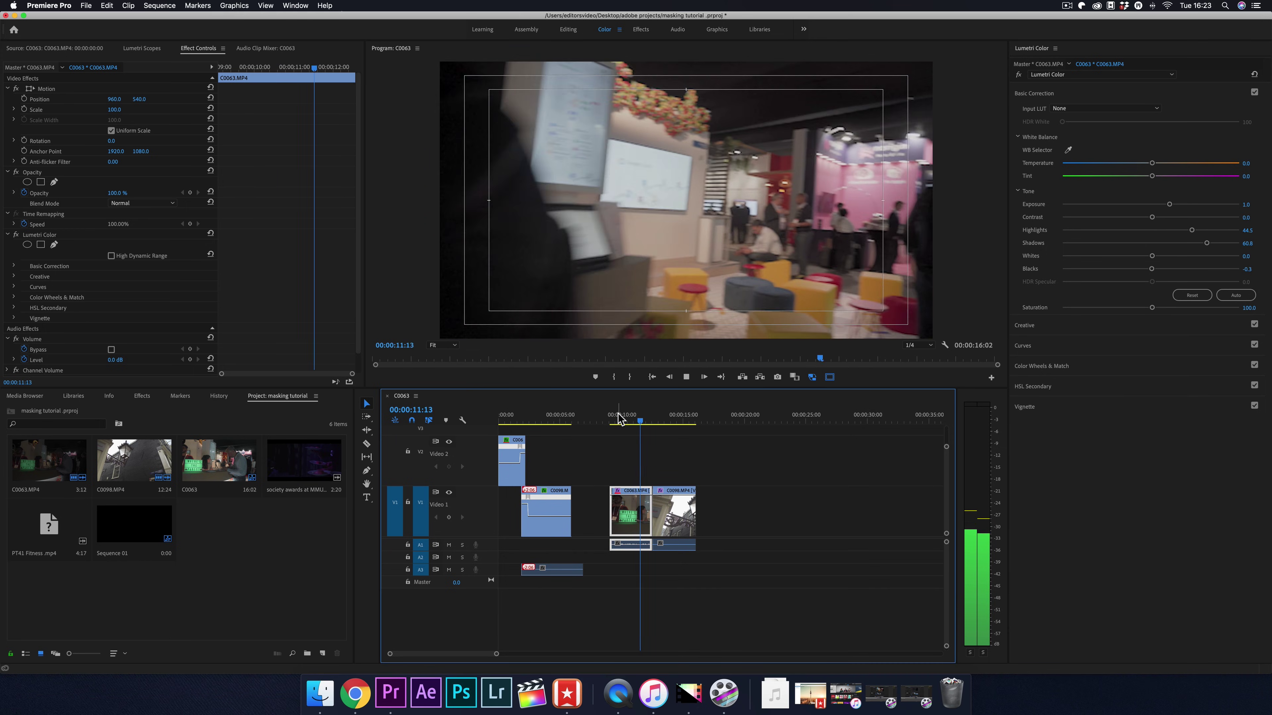
key(space)
Step frame by frame through the moment the man passes the camera in raw C0063.MP4, and scrub into raw C0098.MP4.
click(636, 420)
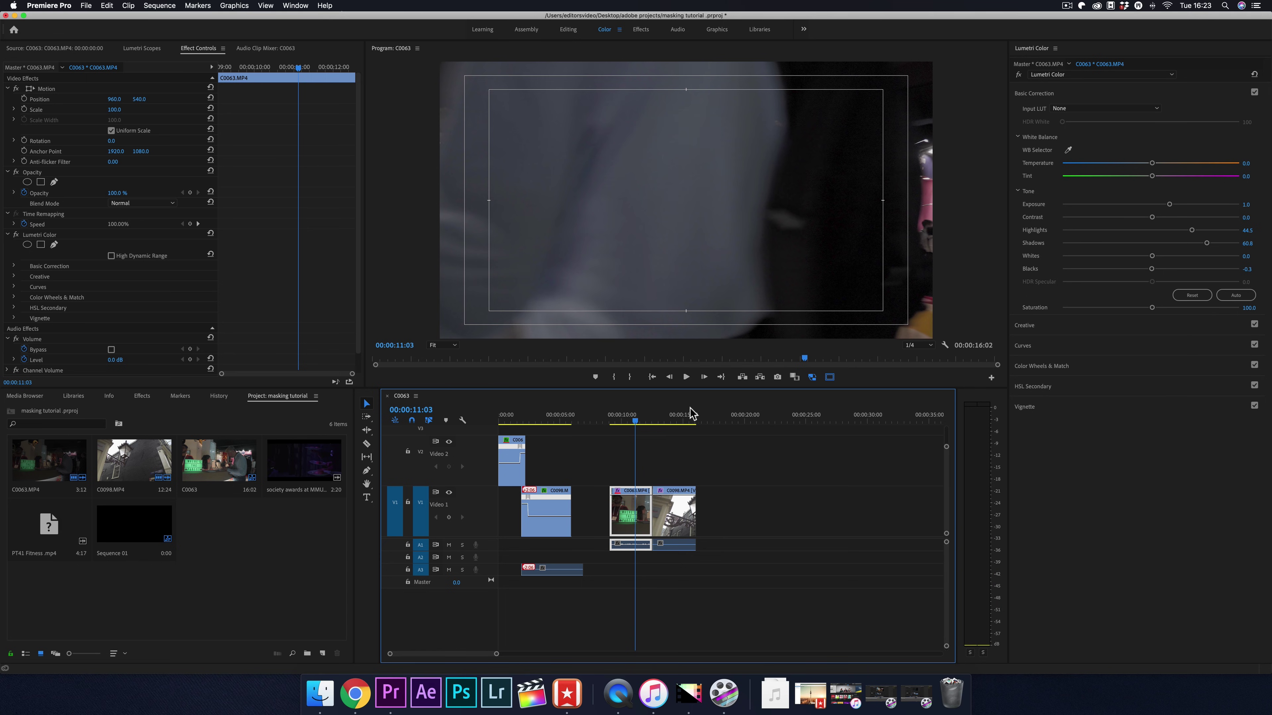
key(Right)
key(Right)
key(Right)
key(Right)
key(Right)
key(Right)
key(Right)
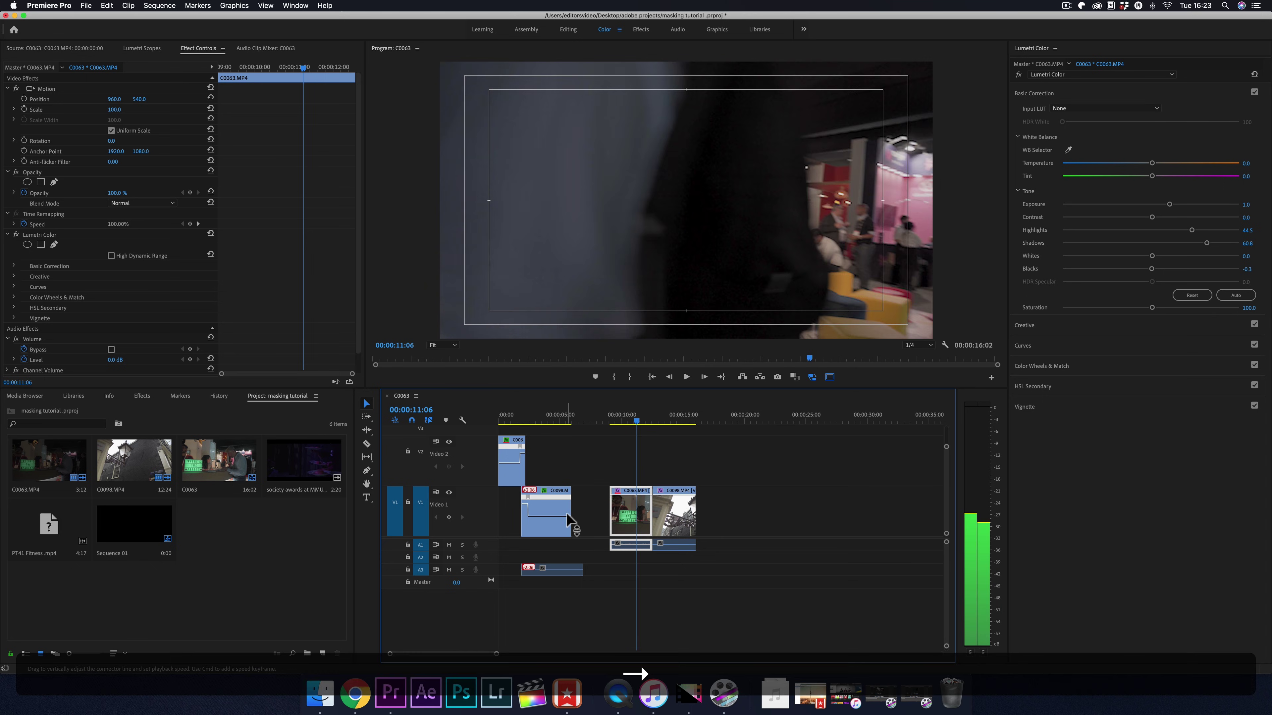
key(Right)
key(Right)
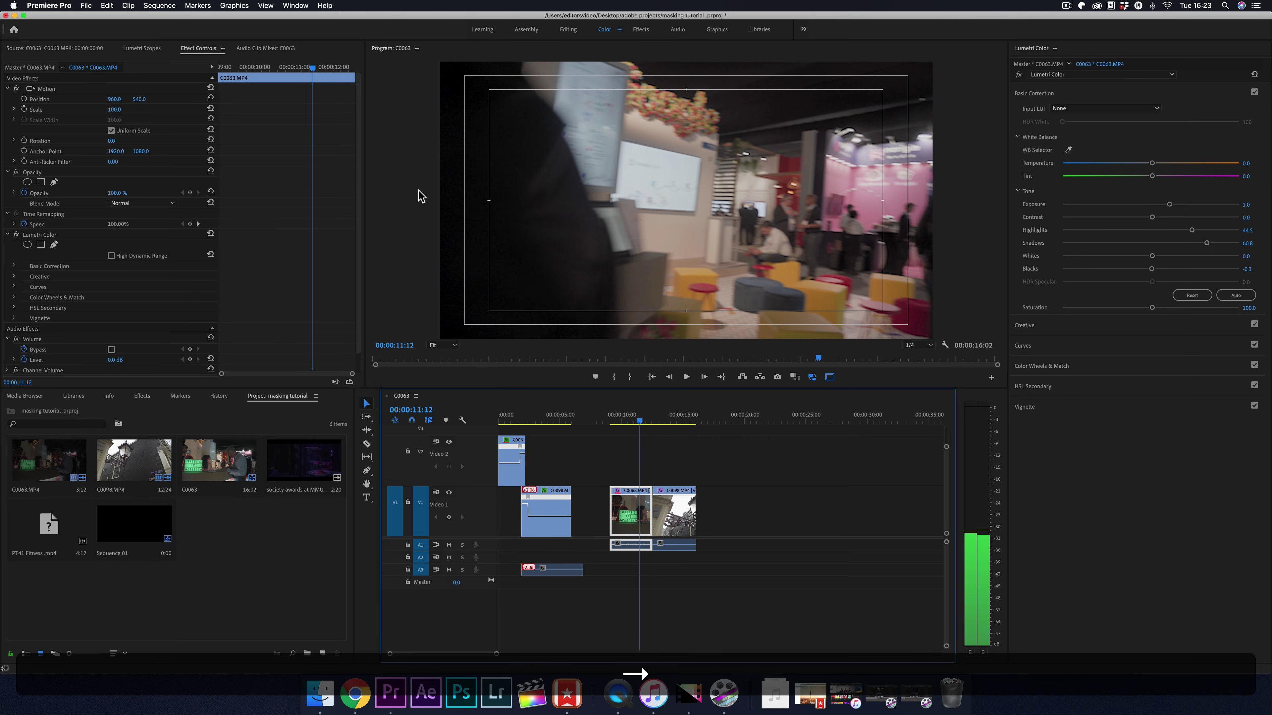
drag(644, 425, 682, 427)
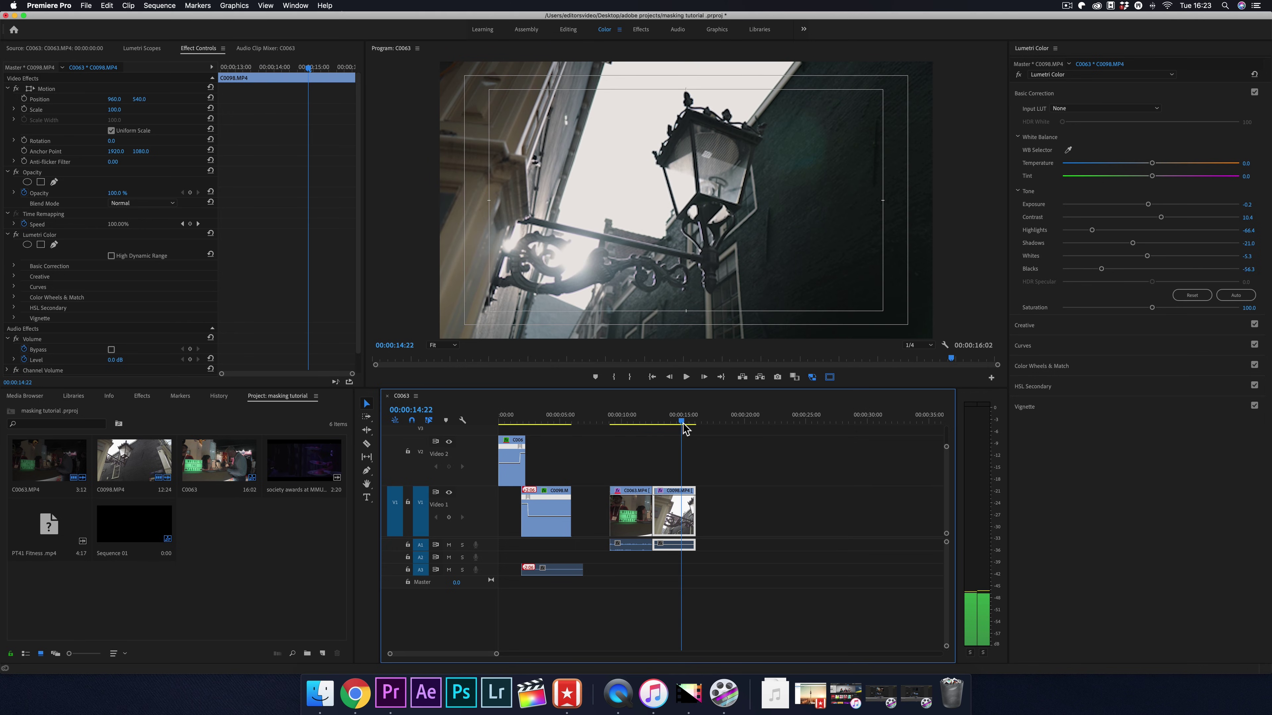
click(646, 450)
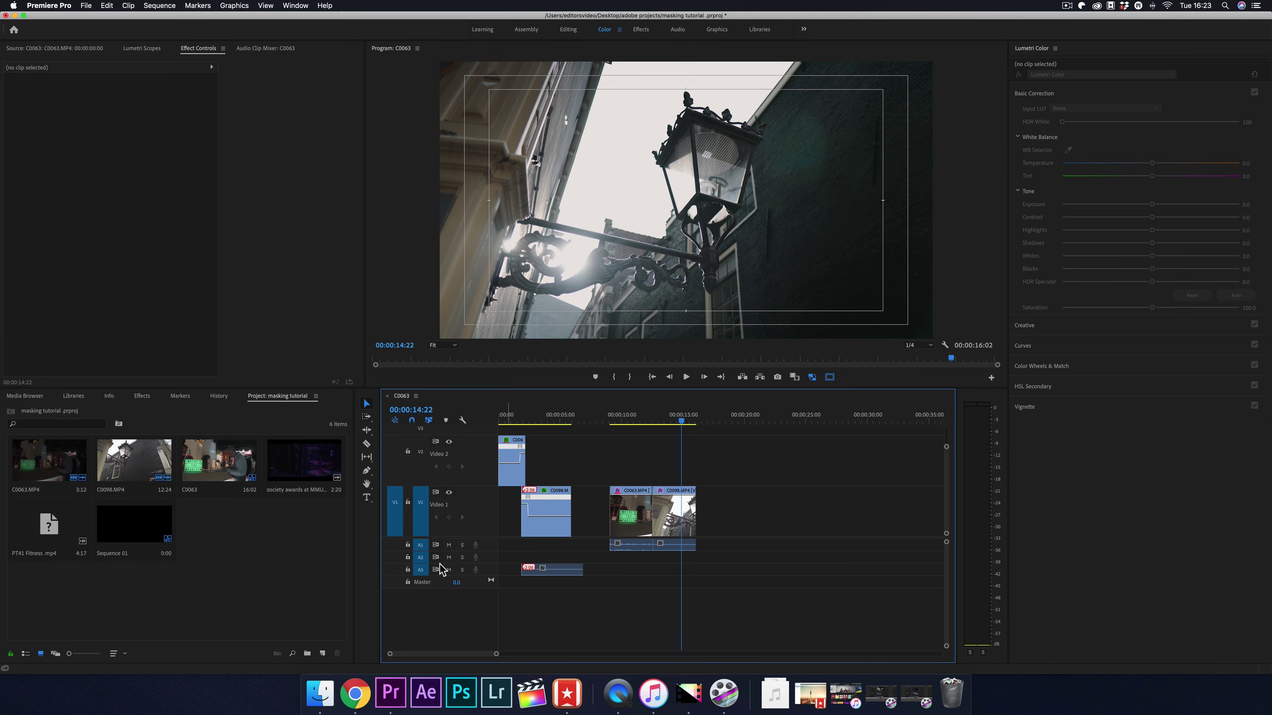
Delete the finished example clips and place the raw clips at the sequence start, with C0063.MP4 on Video 2 and C0098.MP4 on Video 1.
key(super+s)
drag(682, 424, 506, 617)
key(BackSpace)
drag(567, 484, 522, 463)
key(super+z)
click(531, 468)
Cut C0063.MP4 at 00:00:02:10, delete the remainder, and move C0098.MP4 up against the cut.
key(space)
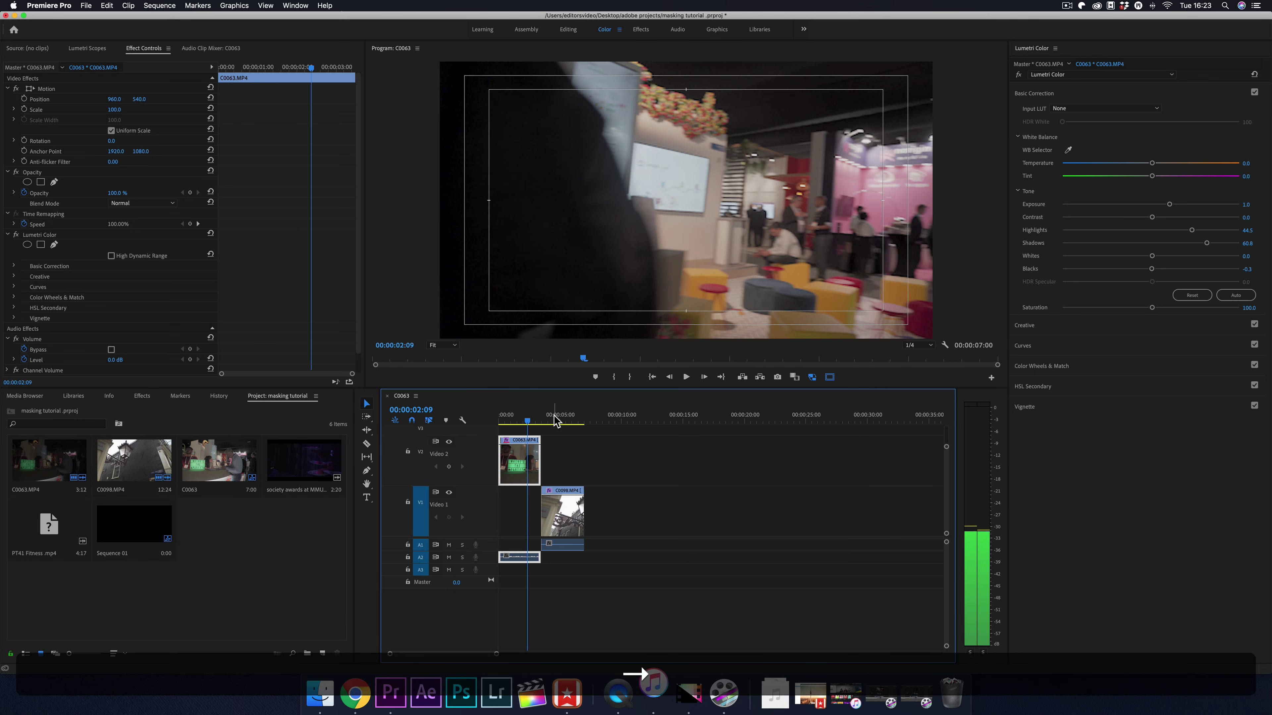
key(alt)
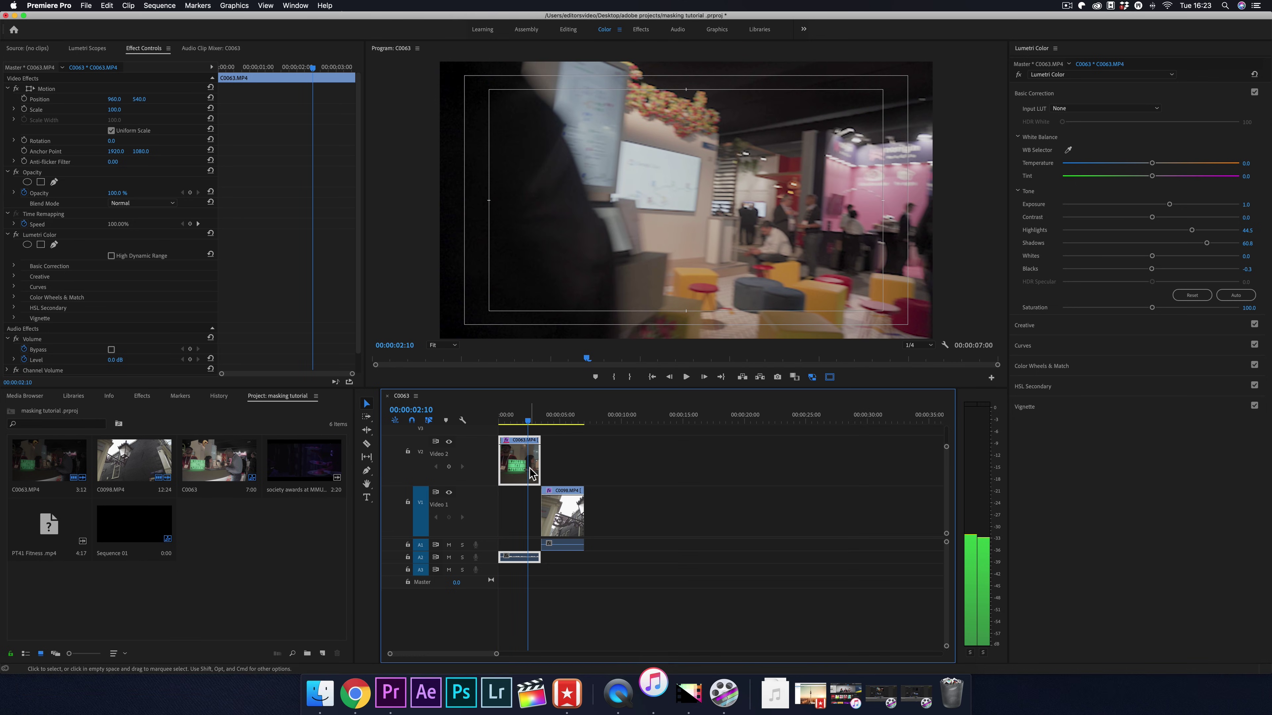
key(super+k)
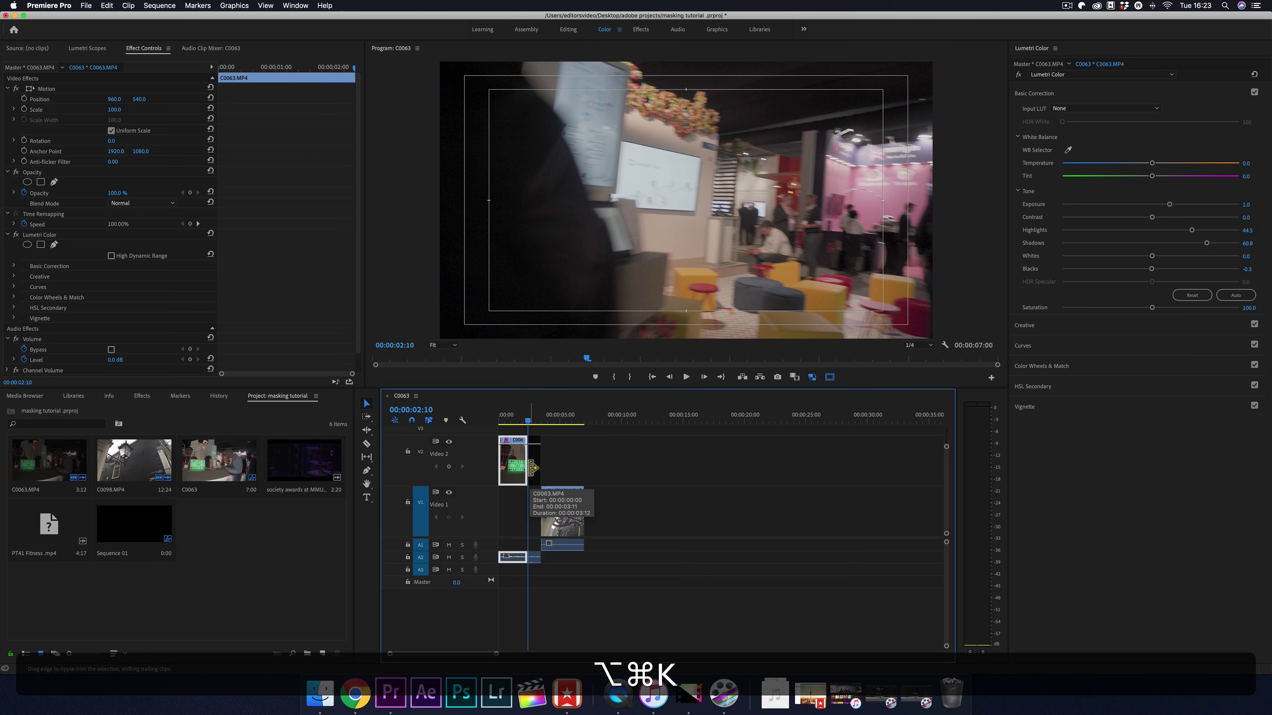
click(534, 471)
key(BackSpace)
drag(545, 489, 532, 489)
Move C0098.MP4 on Video 1 to start at 00:00:01:21, overlapping the end of C0063.MP4.
click(529, 424)
key(Left)
key(Left)
key(Left)
key(Left)
key(Left)
key(Left)
key(Left)
key(Left)
key(Left)
key(Left)
key(Left)
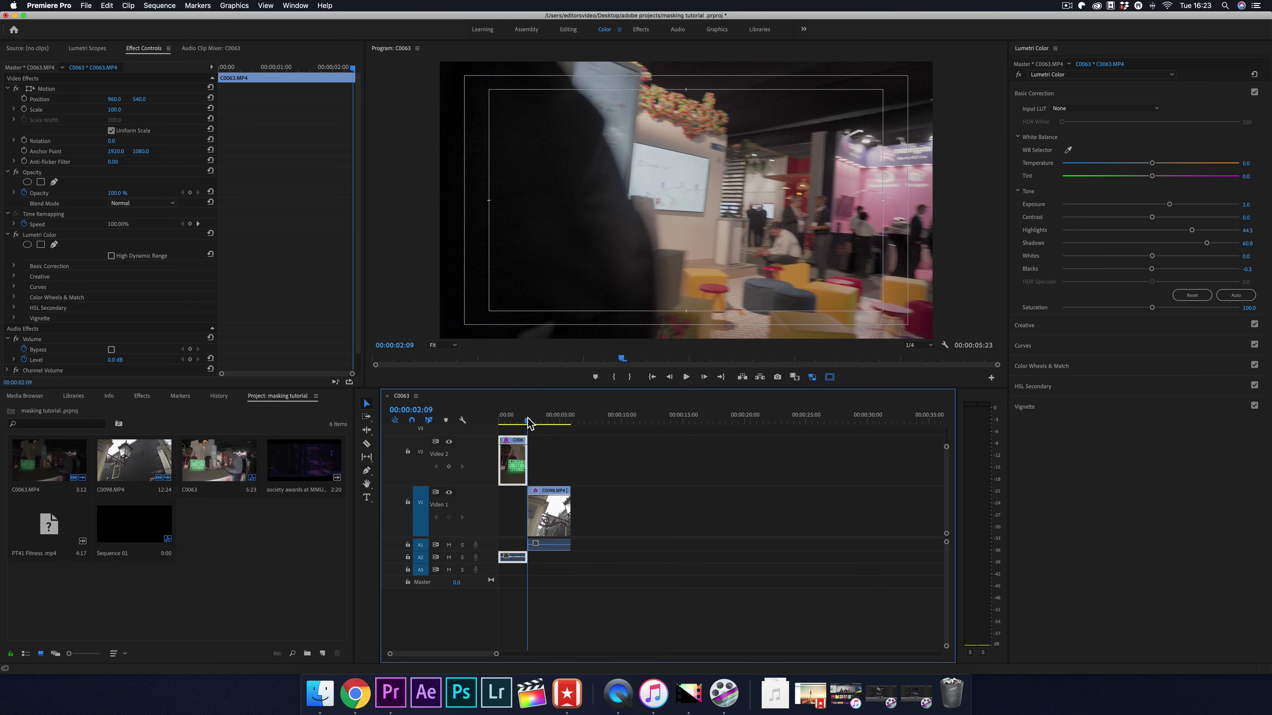
key(Left)
key(Left)
key(Left)
key(Left)
key(Left)
key(Left)
key(Left)
key(Left)
key(Left)
key(Left)
key(Left)
key(Left)
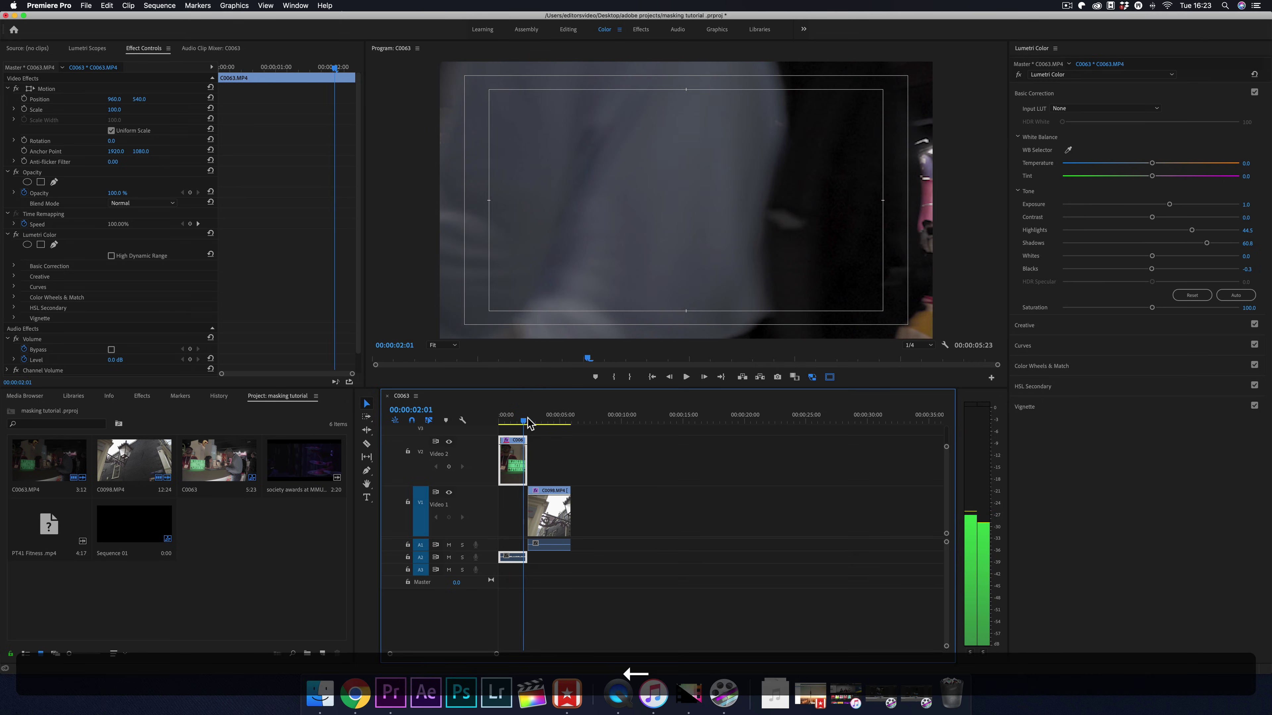
key(super+k)
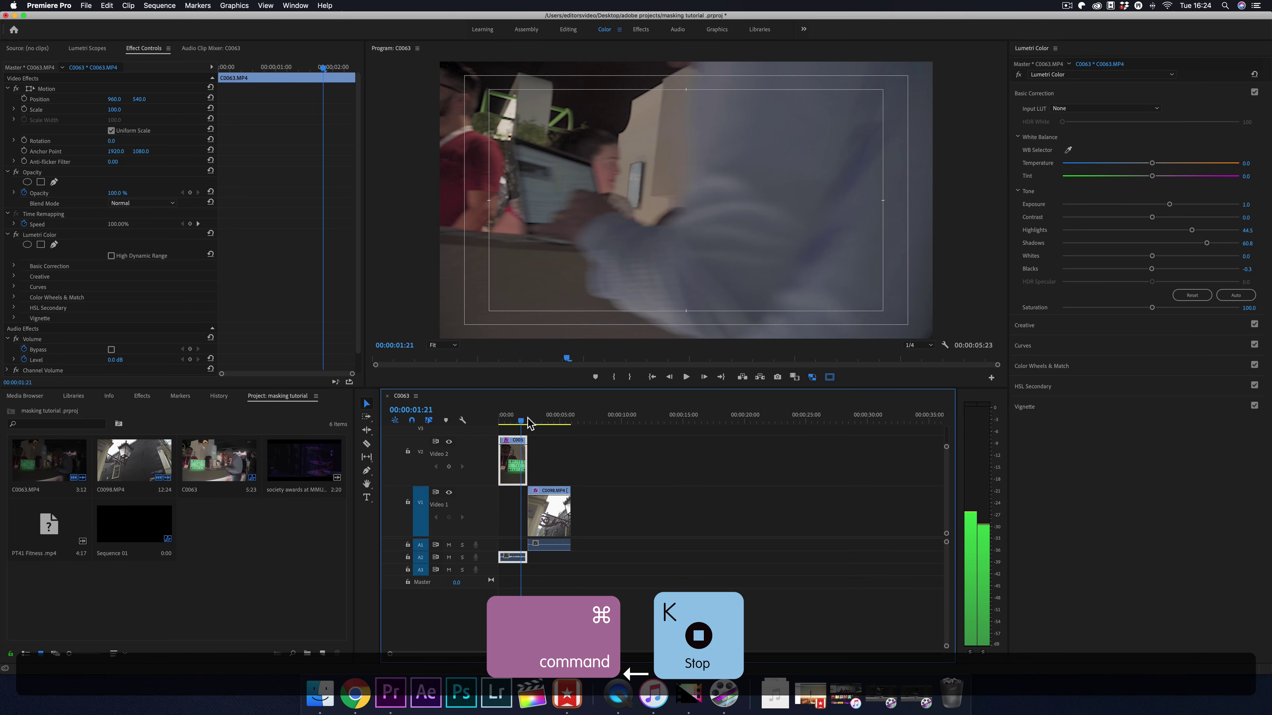
key(Right)
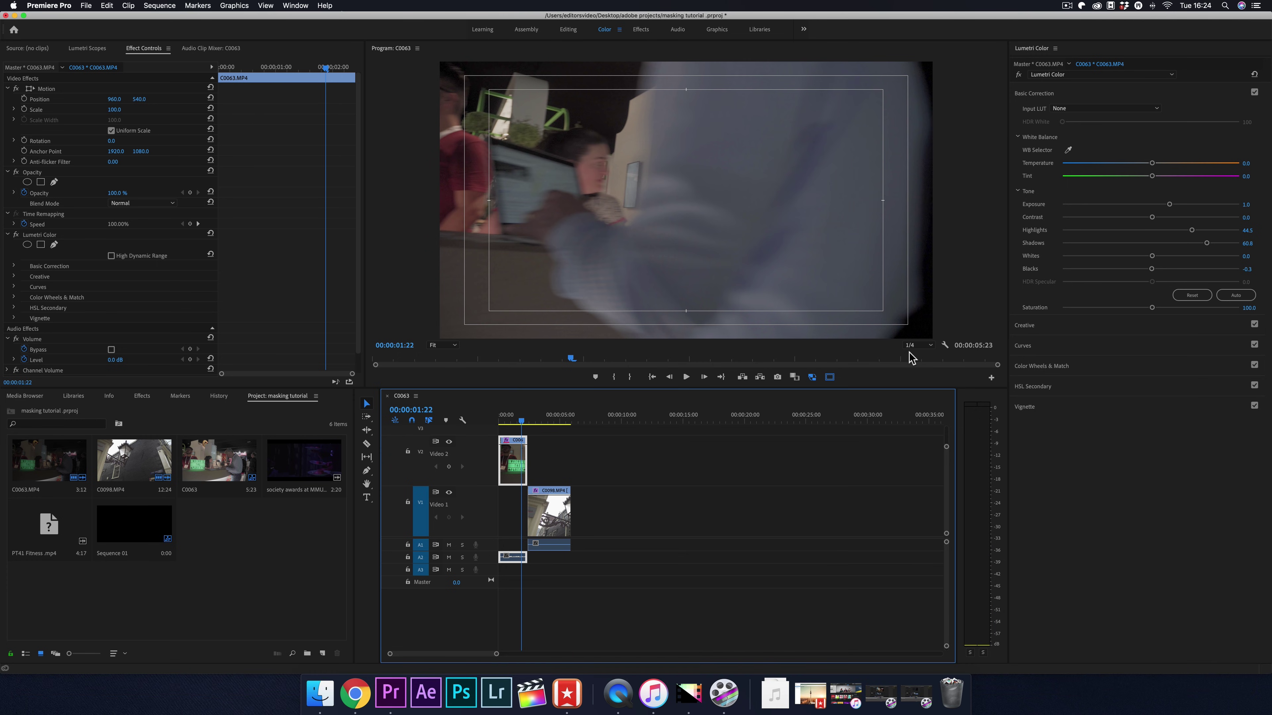
key(Left)
drag(559, 527, 550, 529)
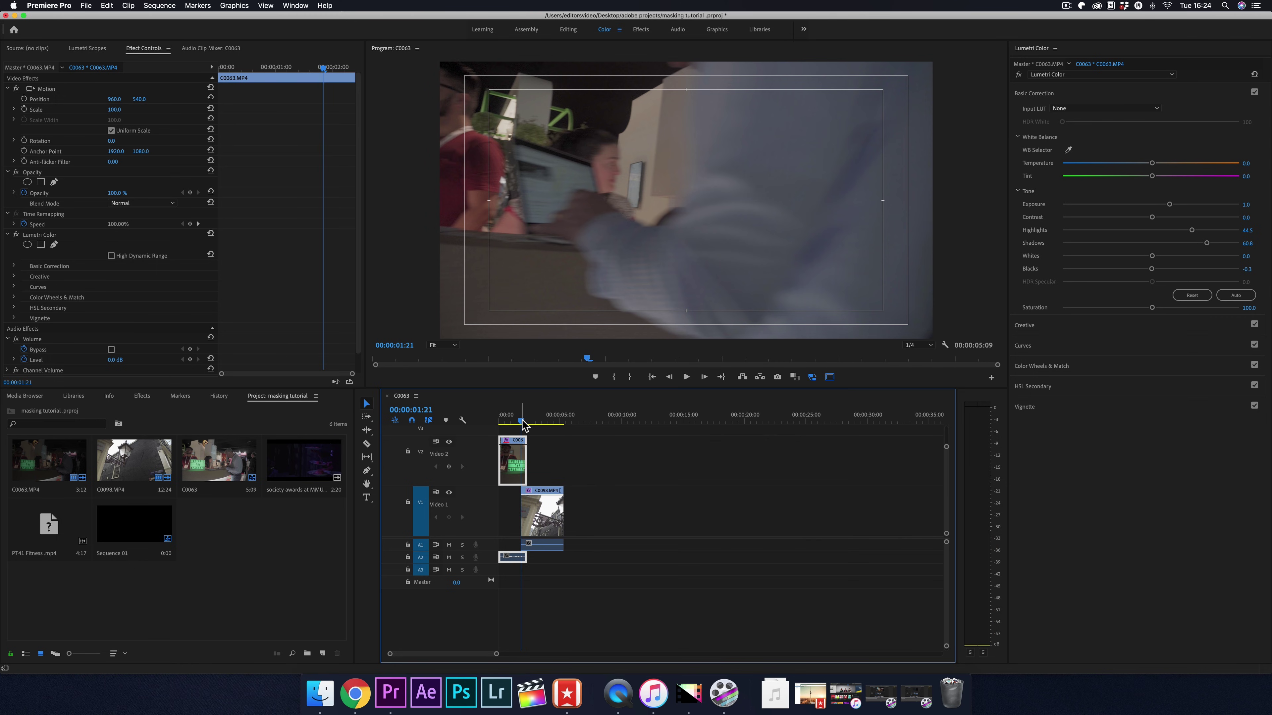
click(587, 480)
Draw a free-form opacity mask on C0063.MP4 at 00:00:01:22, around the area behind the passing man's trailing edge, and invert it.
click(515, 466)
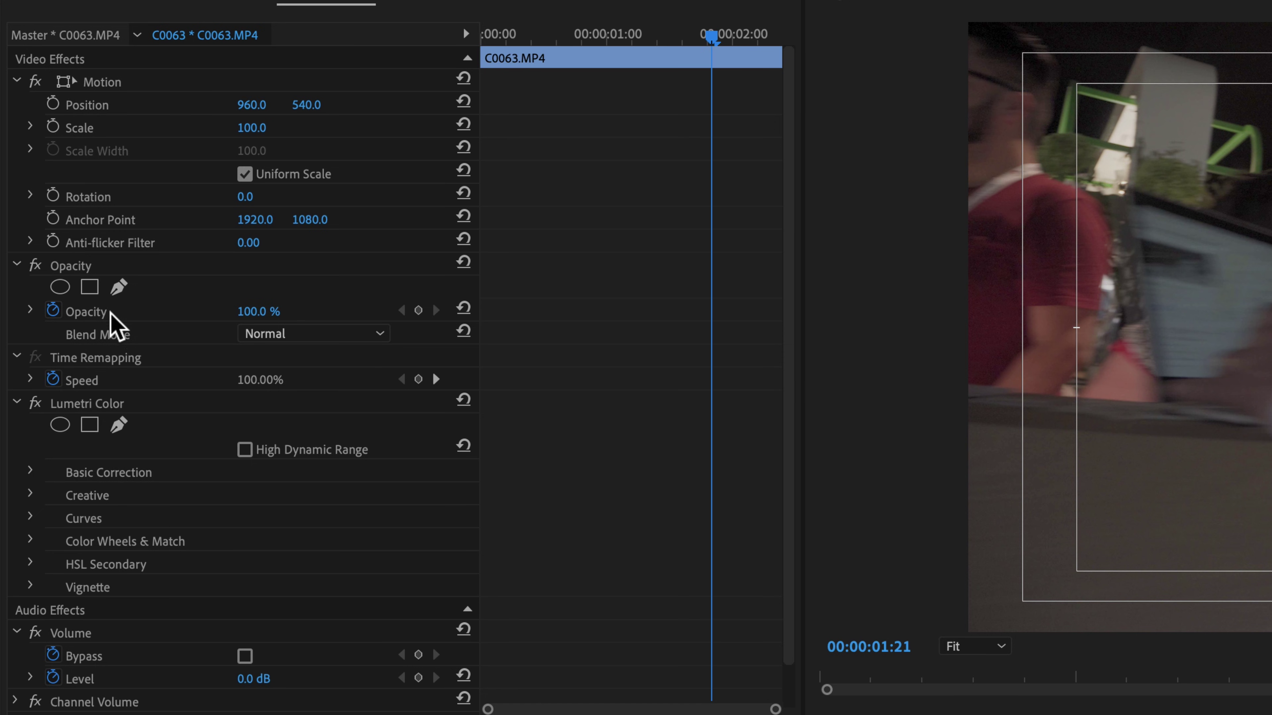
click(119, 289)
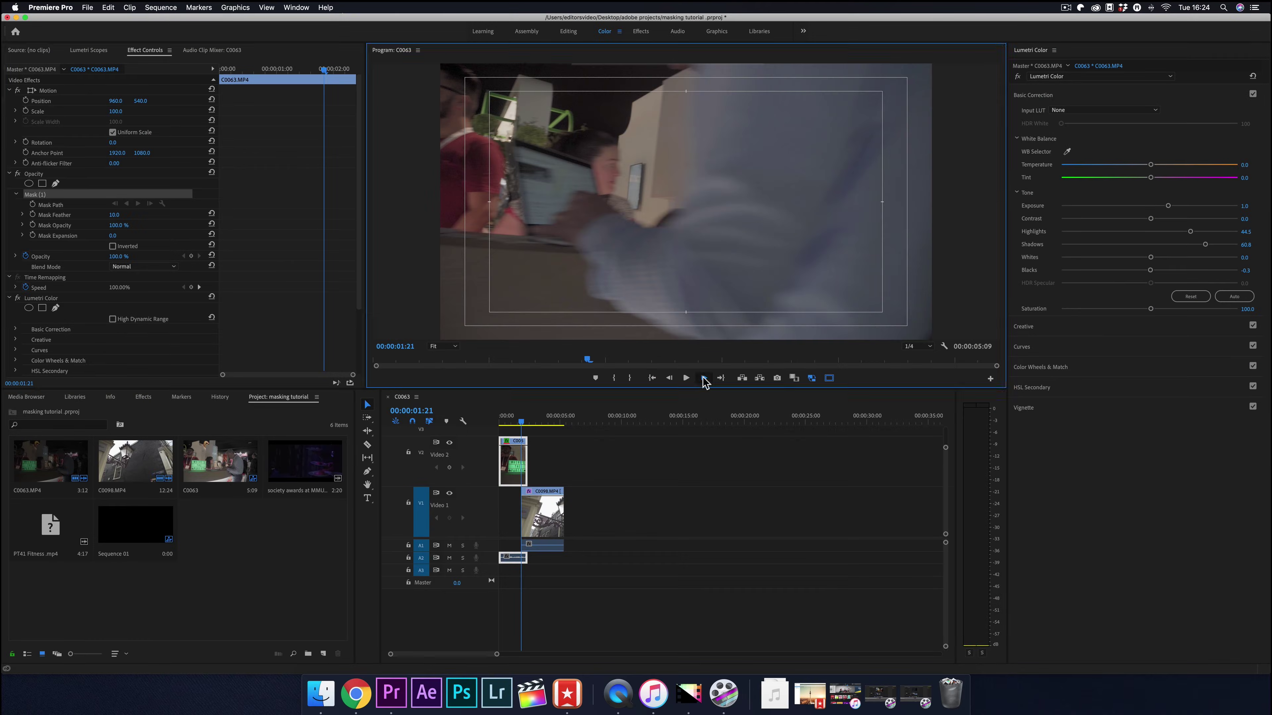
click(705, 379)
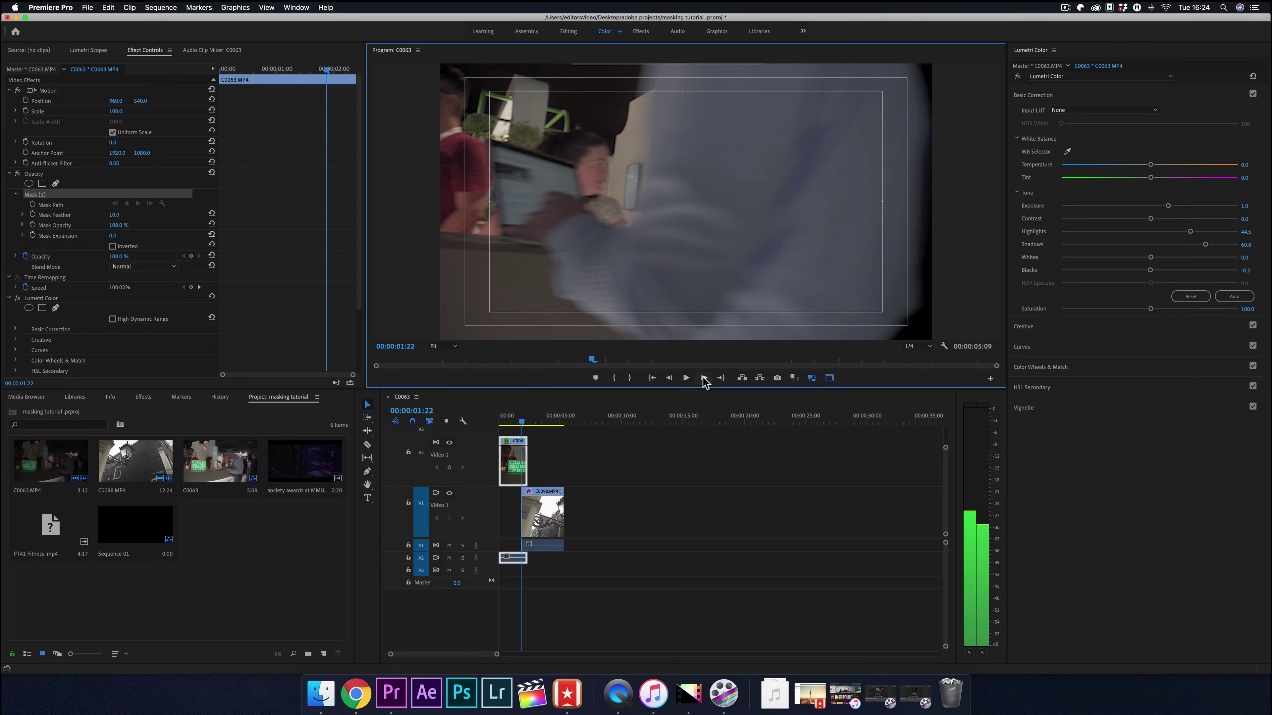
click(446, 347)
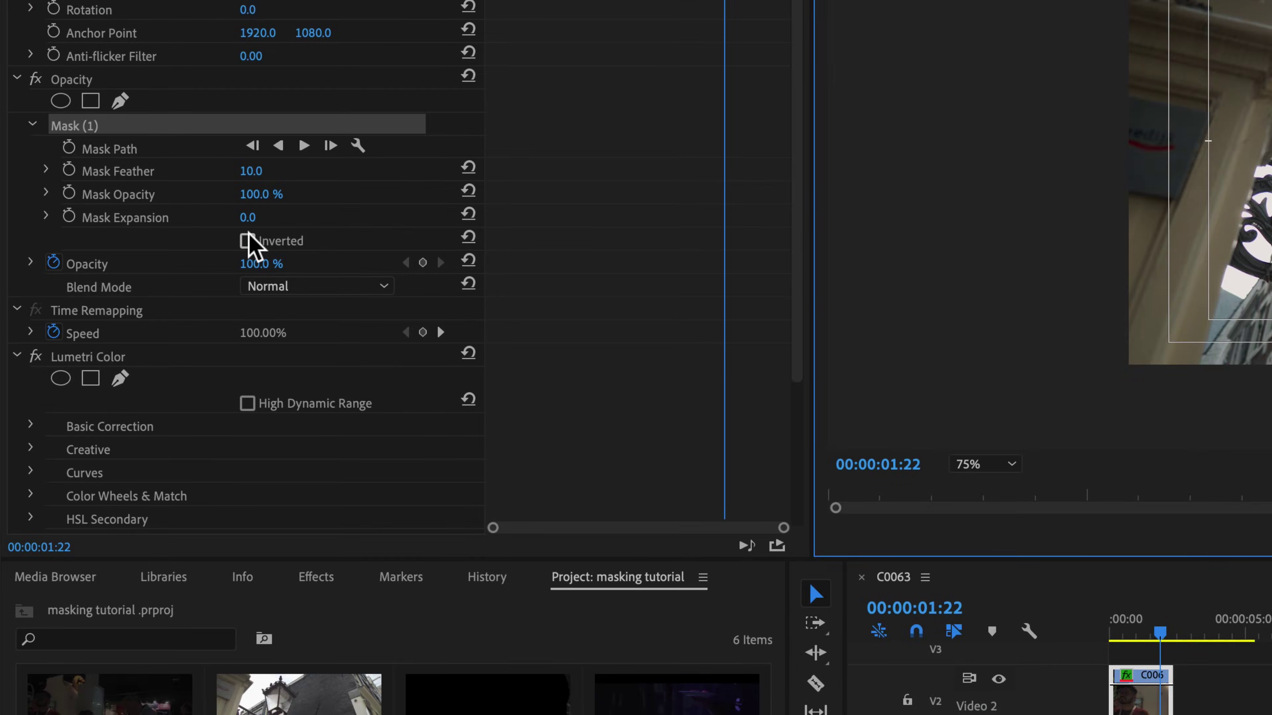
click(111, 245)
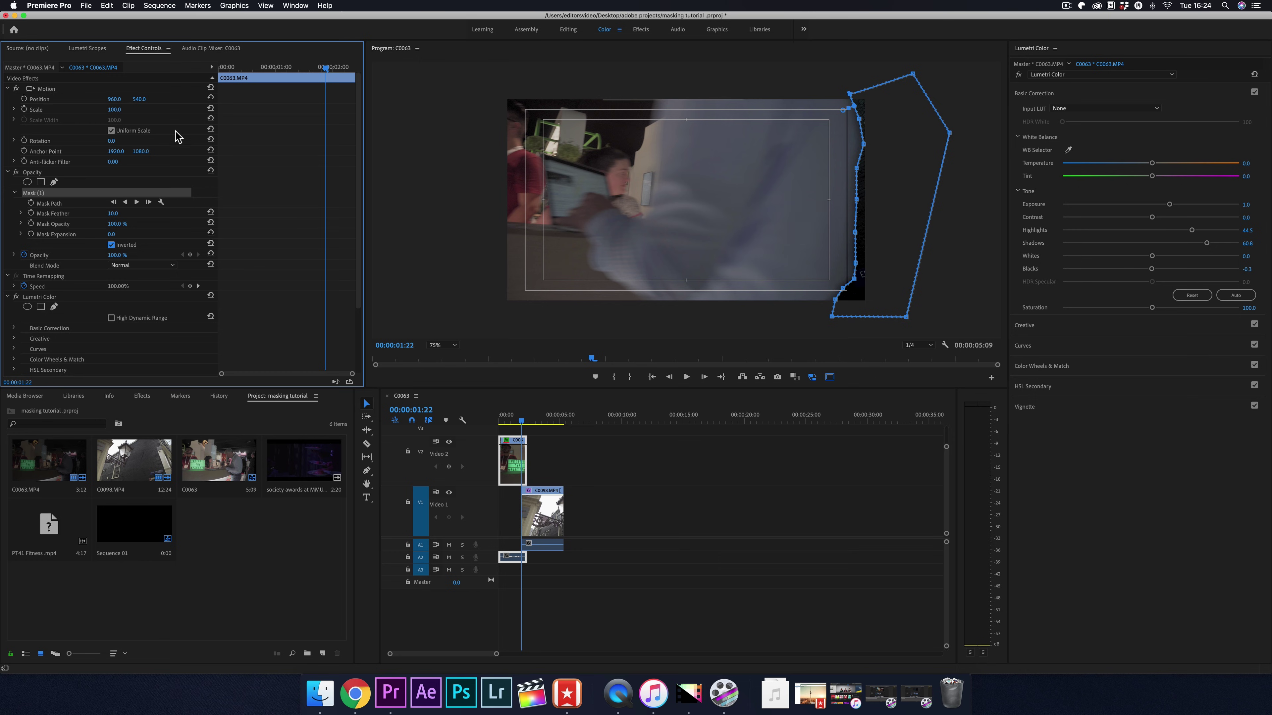
Enable keyframing for the mask's path, feather, opacity and expansion at 00:00:01:22, and set Mask Feather to 34.
click(31, 205)
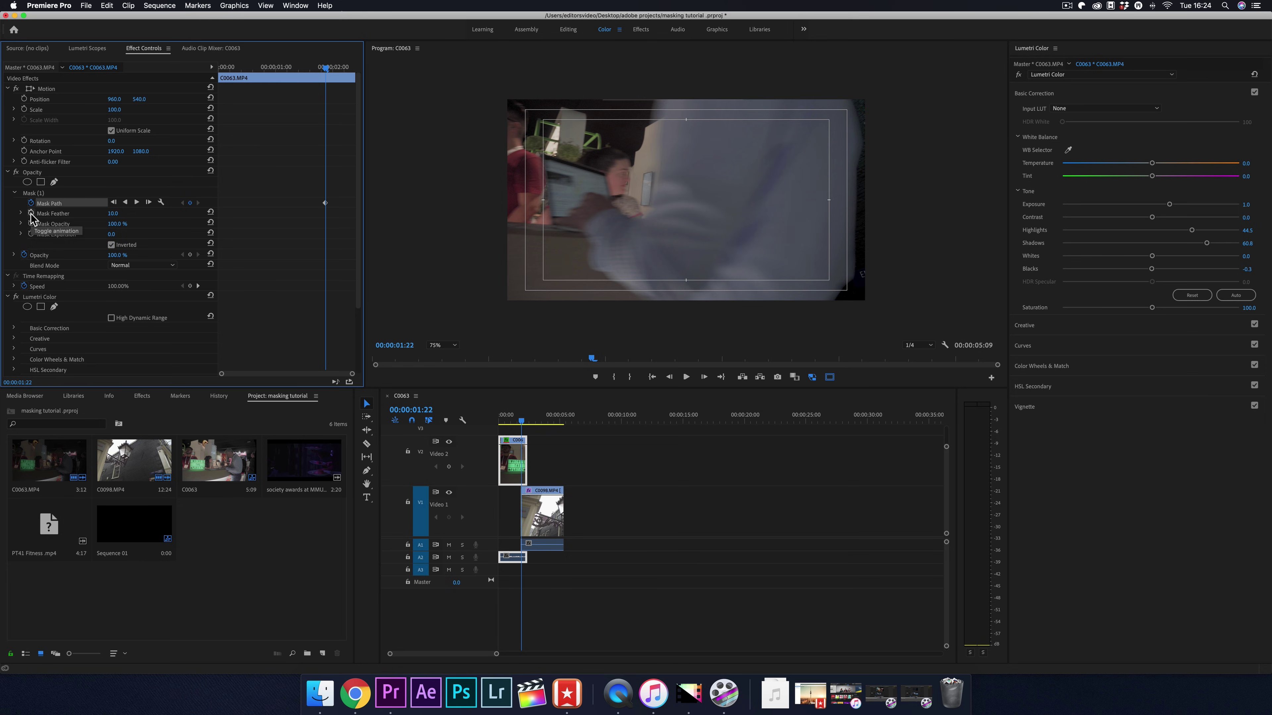
click(32, 213)
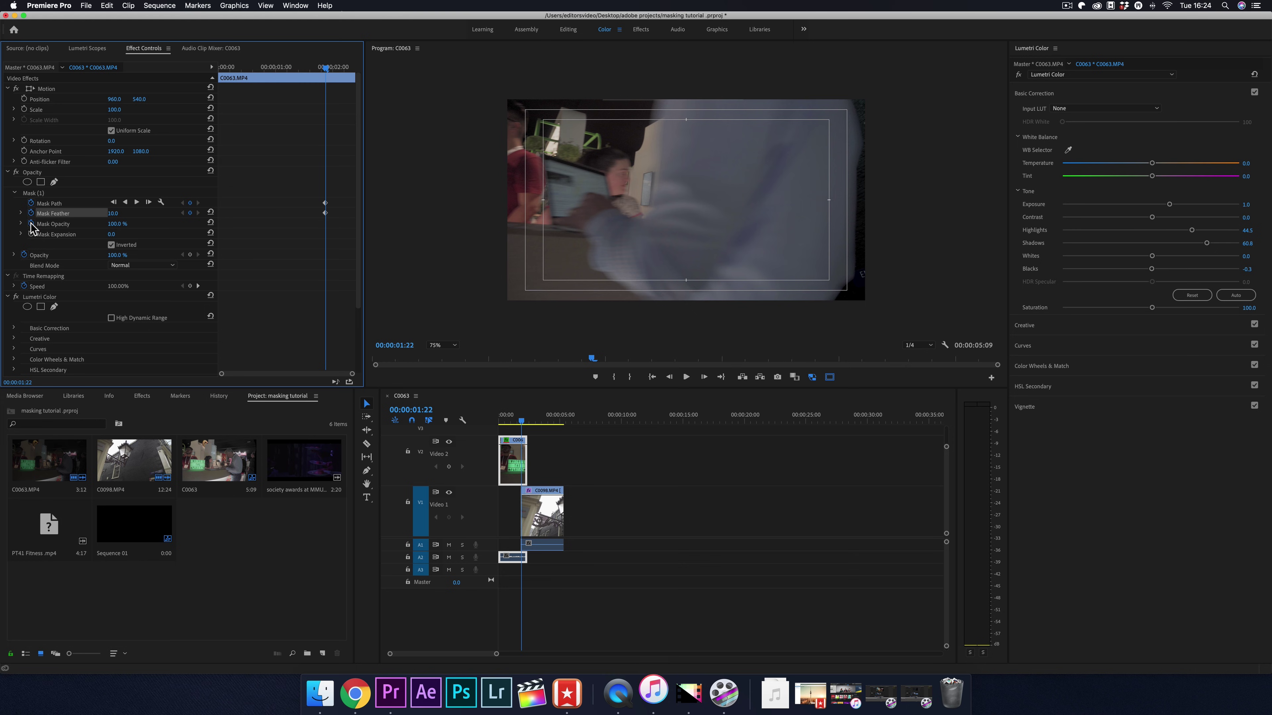
click(31, 223)
click(31, 234)
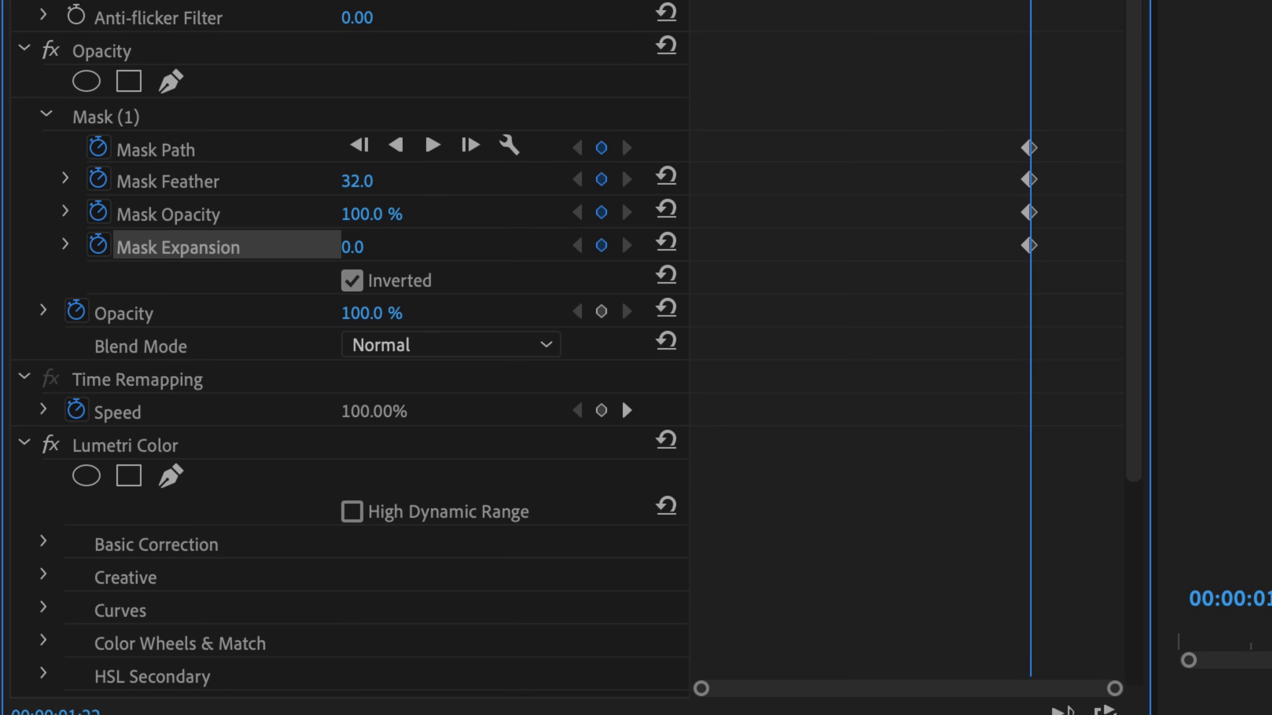
Reshape the mask path at 00:00:01:23 to follow the passing man's trailing edge.
click(108, 123)
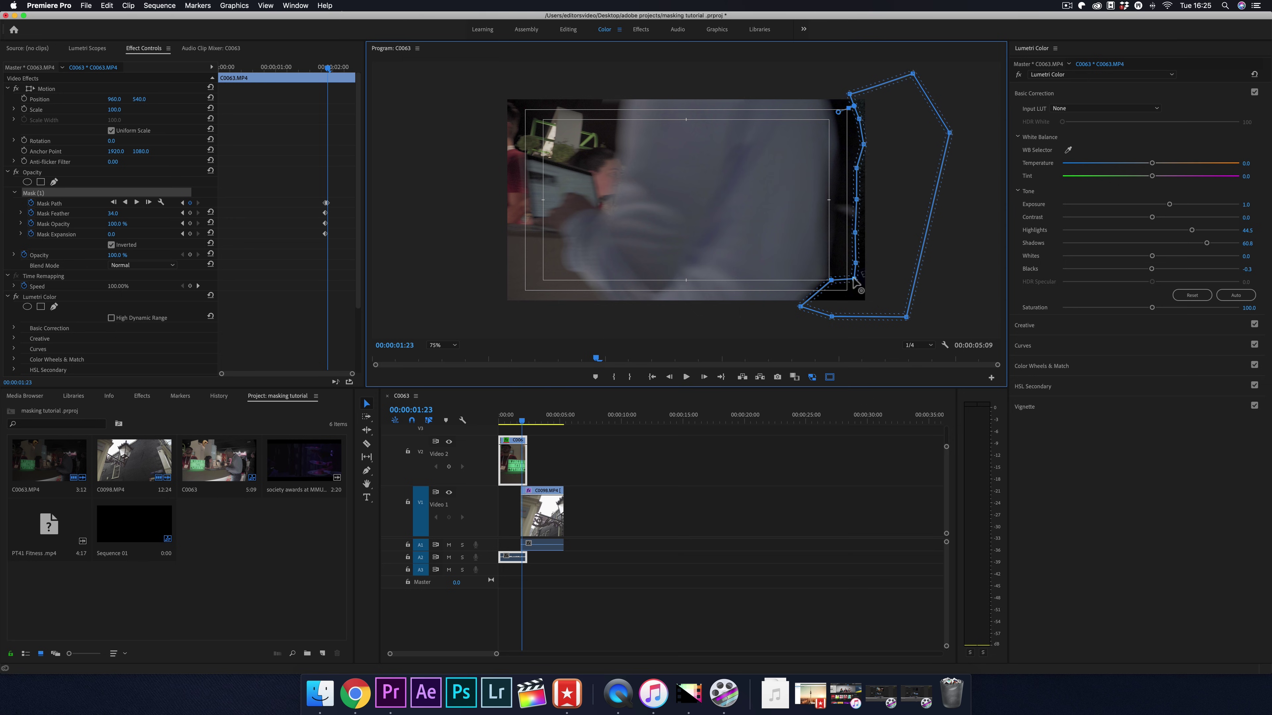
drag(832, 107, 837, 107)
drag(850, 94, 856, 68)
Move the mask points at 00:00:01:24 to match the trailing edge of the man's body.
click(704, 377)
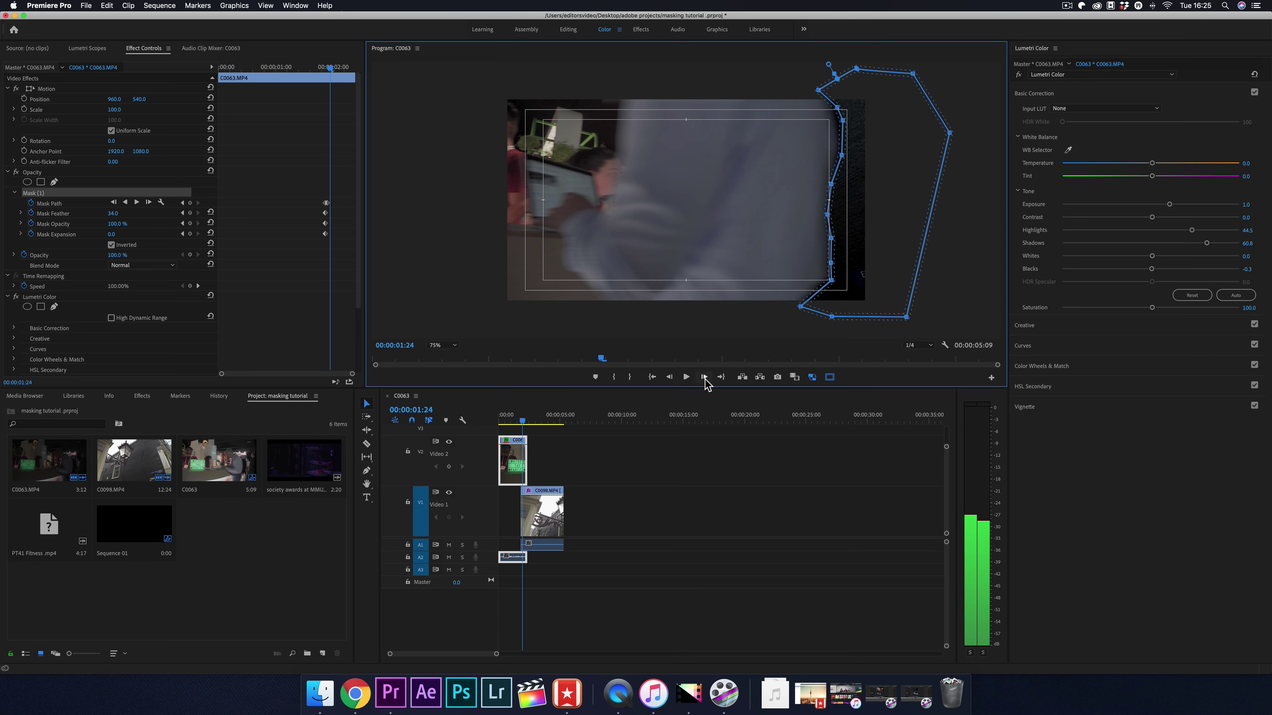
drag(801, 306, 748, 321)
drag(832, 281, 820, 273)
drag(804, 212, 802, 211)
drag(831, 184, 809, 167)
drag(841, 155, 795, 88)
Adjust the mask points at 00:00:02:00 so the path follows the man's trailing edge.
click(704, 377)
drag(804, 281, 777, 281)
drag(747, 321, 729, 318)
drag(793, 261, 772, 253)
drag(795, 237, 771, 230)
drag(803, 211, 775, 201)
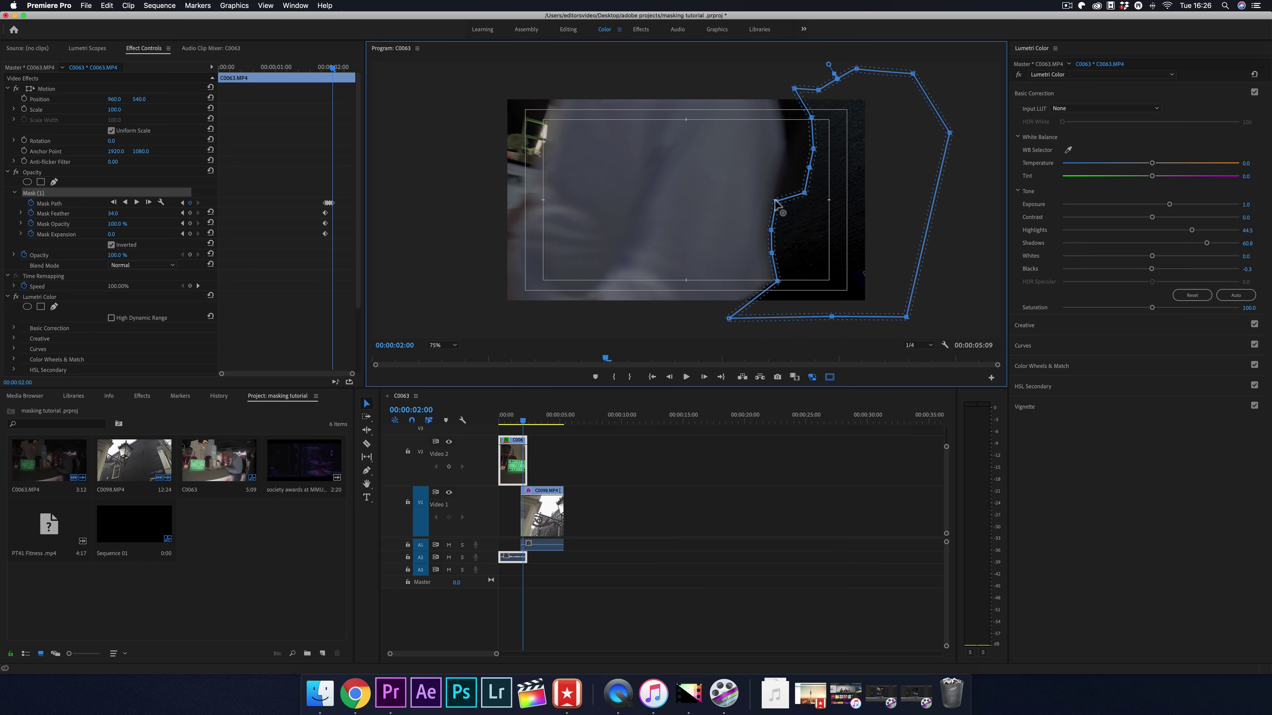
Reshape the mask path at 00:00:02:01 to follow the man's trailing edge from bottom to top of the frame.
key(Right)
drag(777, 281, 748, 284)
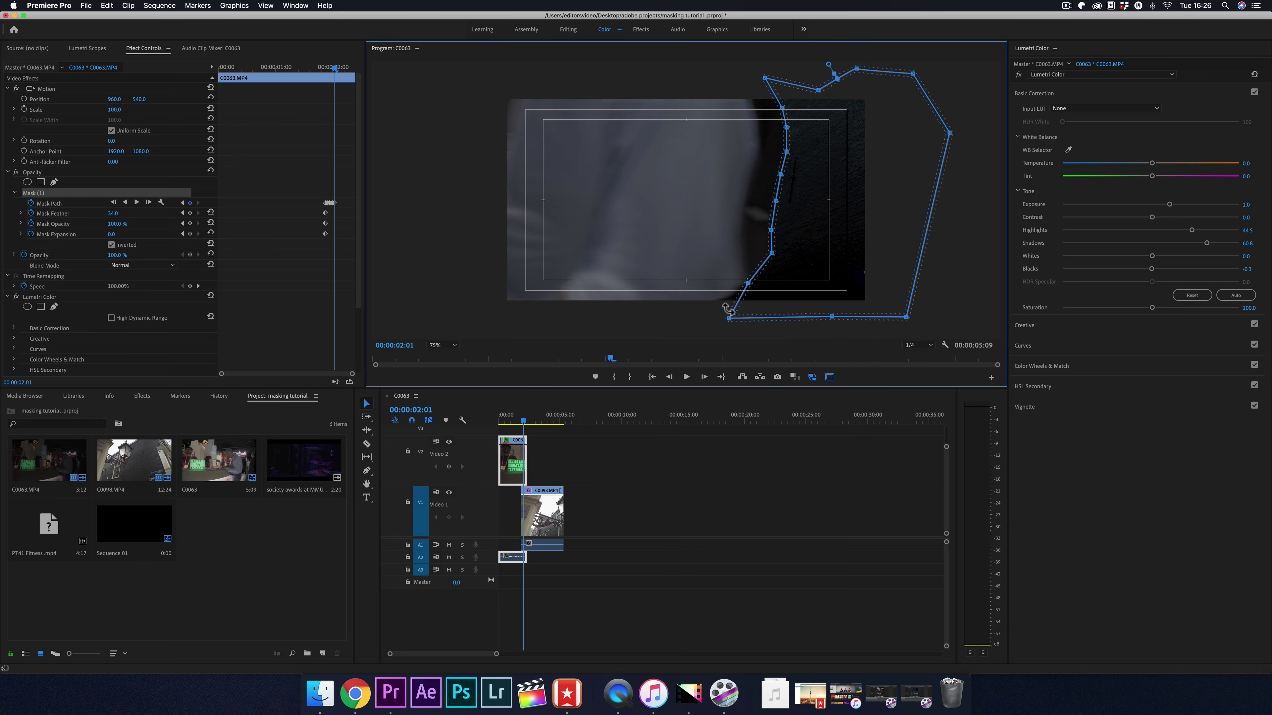
drag(766, 134, 763, 134)
drag(786, 128, 759, 119)
drag(782, 107, 743, 91)
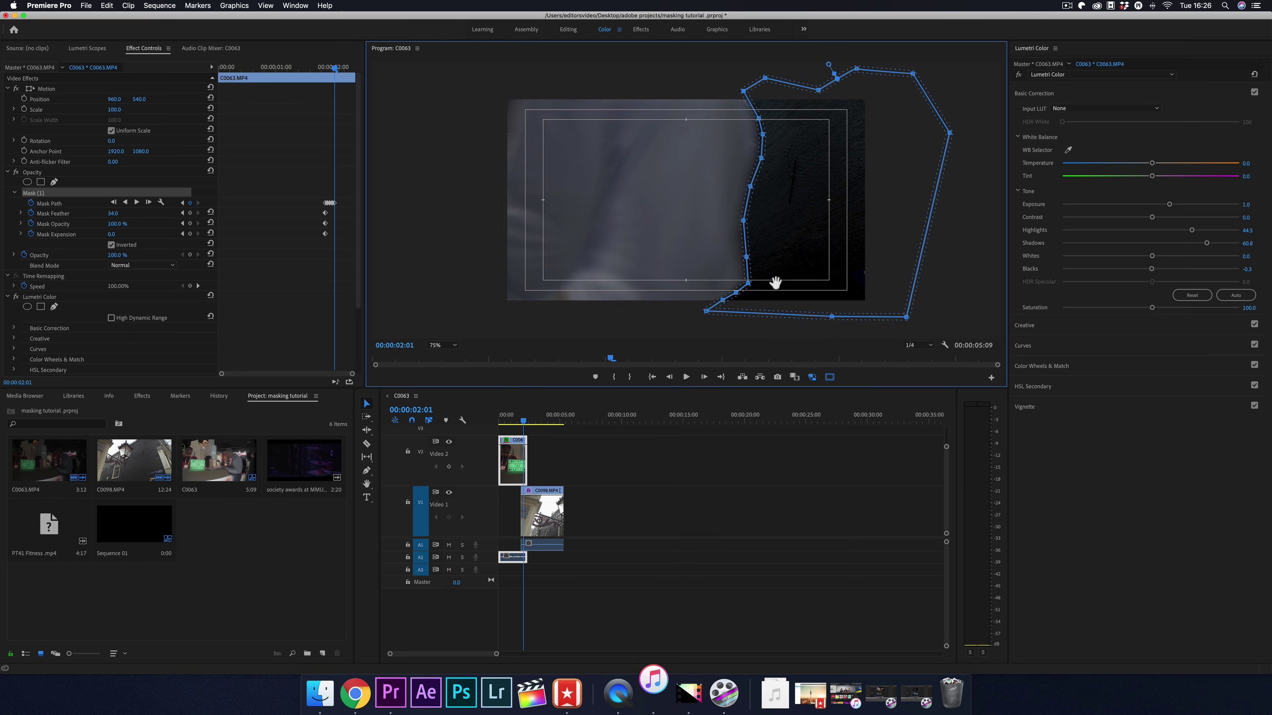
Move the mask points at 00:00:02:02 onto the man's trailing edge.
click(704, 377)
drag(707, 311, 679, 315)
drag(719, 206, 717, 206)
drag(750, 187, 728, 169)
drag(761, 159, 736, 144)
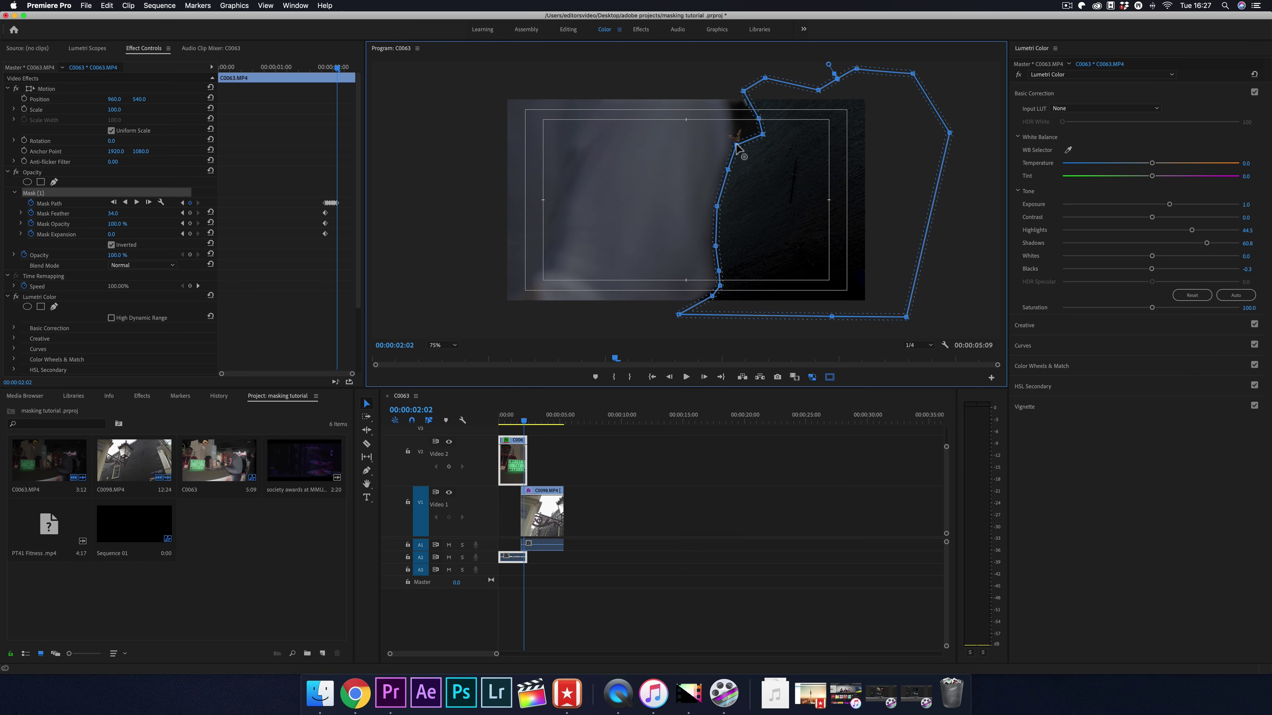
Adjust the mask path at 00:00:02:03 to keep it aligned with the man's trailing edge.
key(Right)
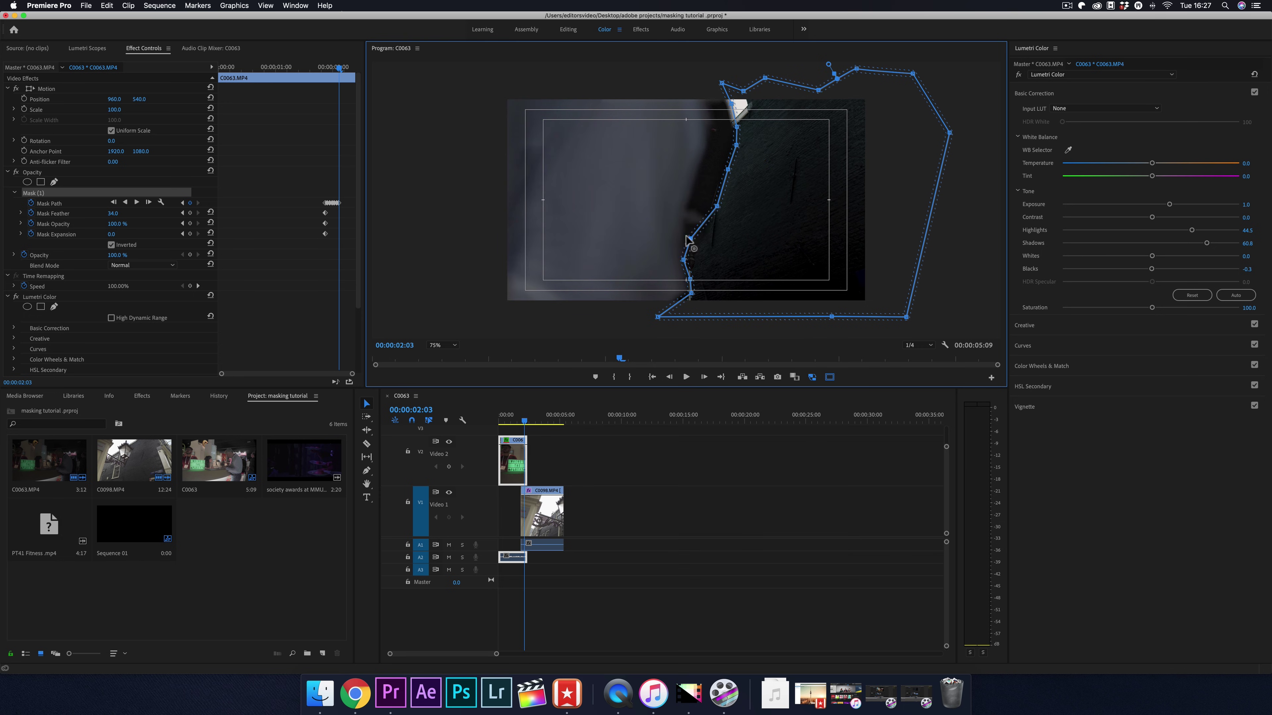
drag(690, 239, 683, 237)
drag(717, 206, 693, 194)
drag(727, 170, 713, 131)
drag(737, 127, 714, 111)
Reshape the mask path at 00:00:02:04 and 00:00:02:05 to track the man's trailing edge across the frame.
key(Right)
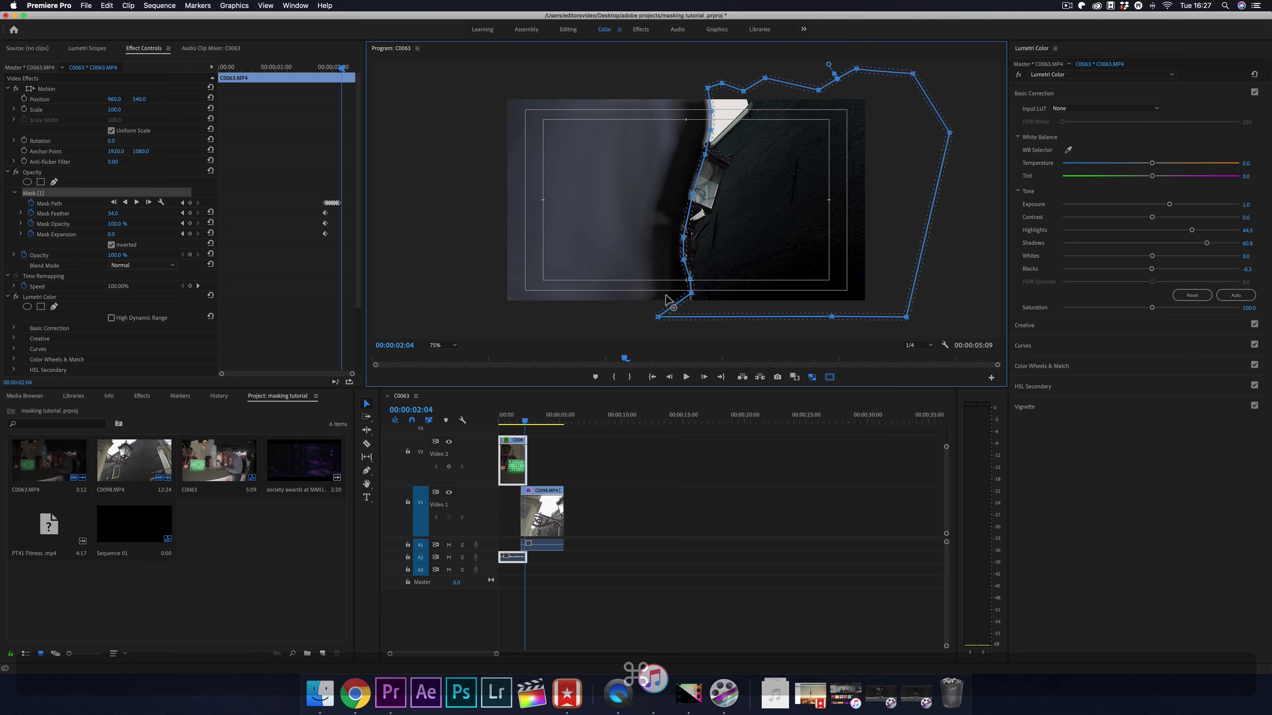
drag(689, 293, 712, 117)
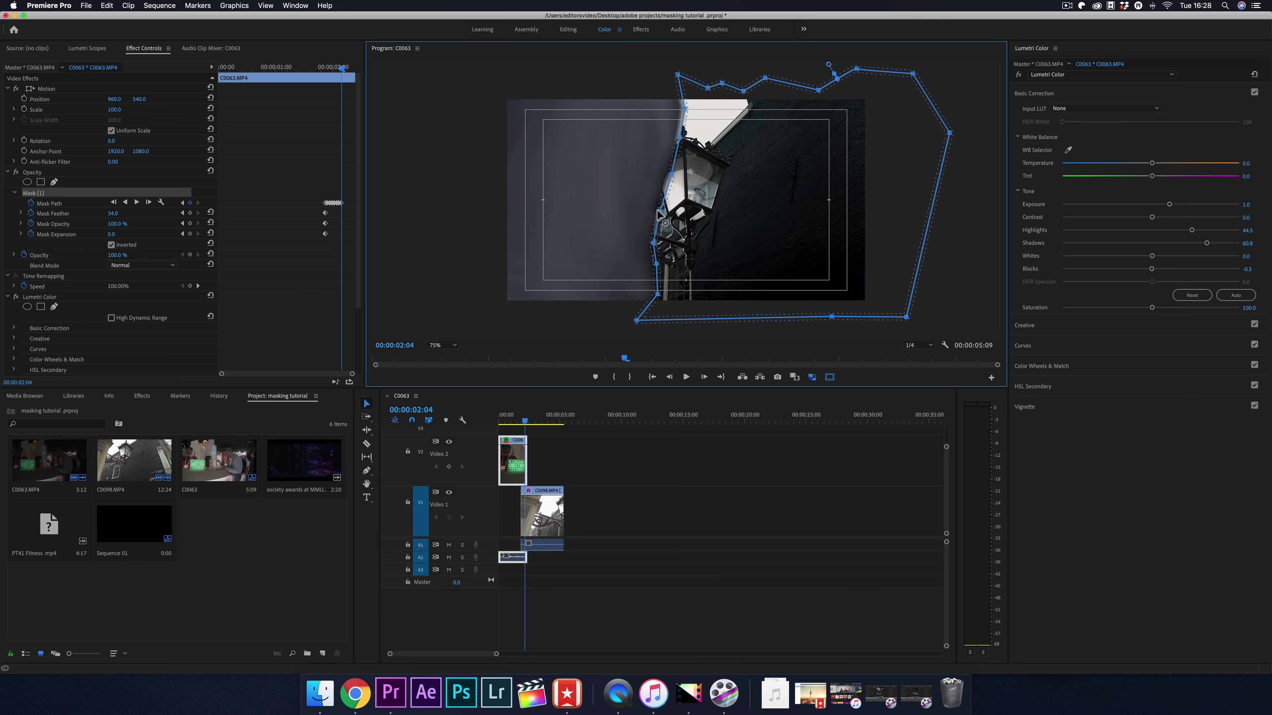
key(Right)
drag(657, 294, 619, 305)
drag(656, 264, 620, 258)
drag(653, 243, 629, 193)
drag(671, 174, 656, 119)
Reshape the mask path at 00:00:02:06 and on the following frame to track the man's trailing edge.
key(Right)
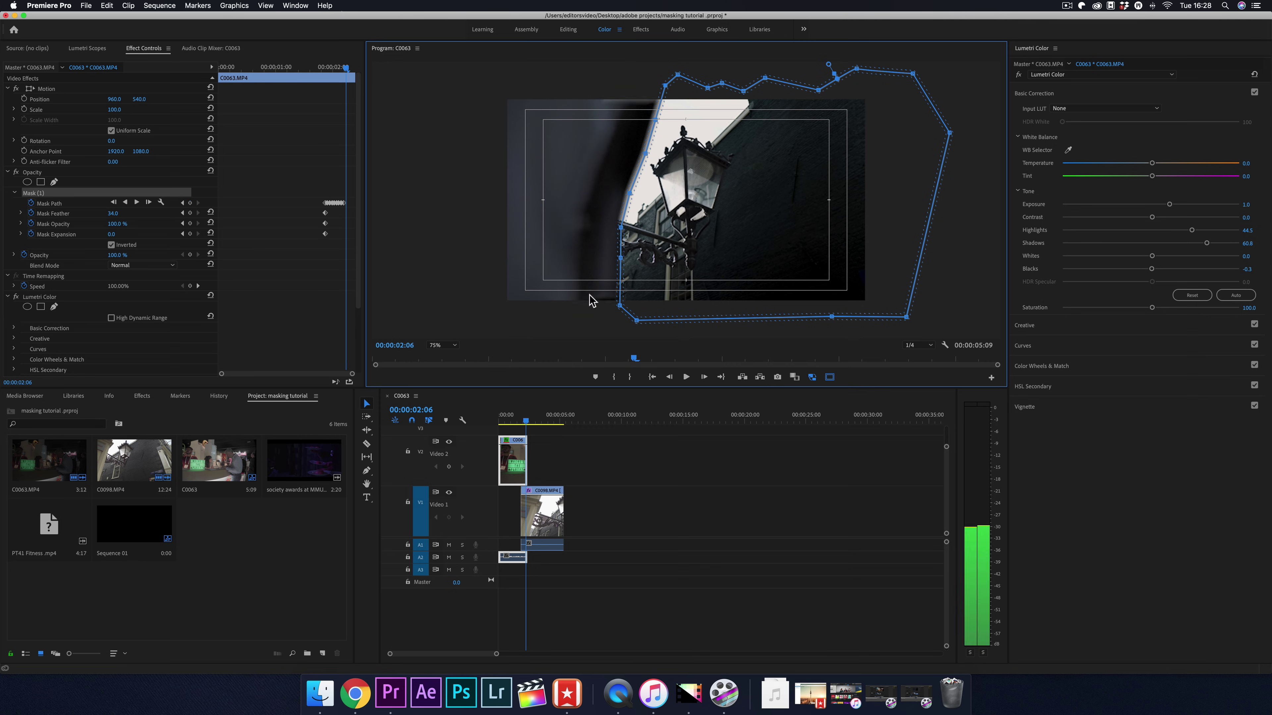
drag(620, 305, 575, 314)
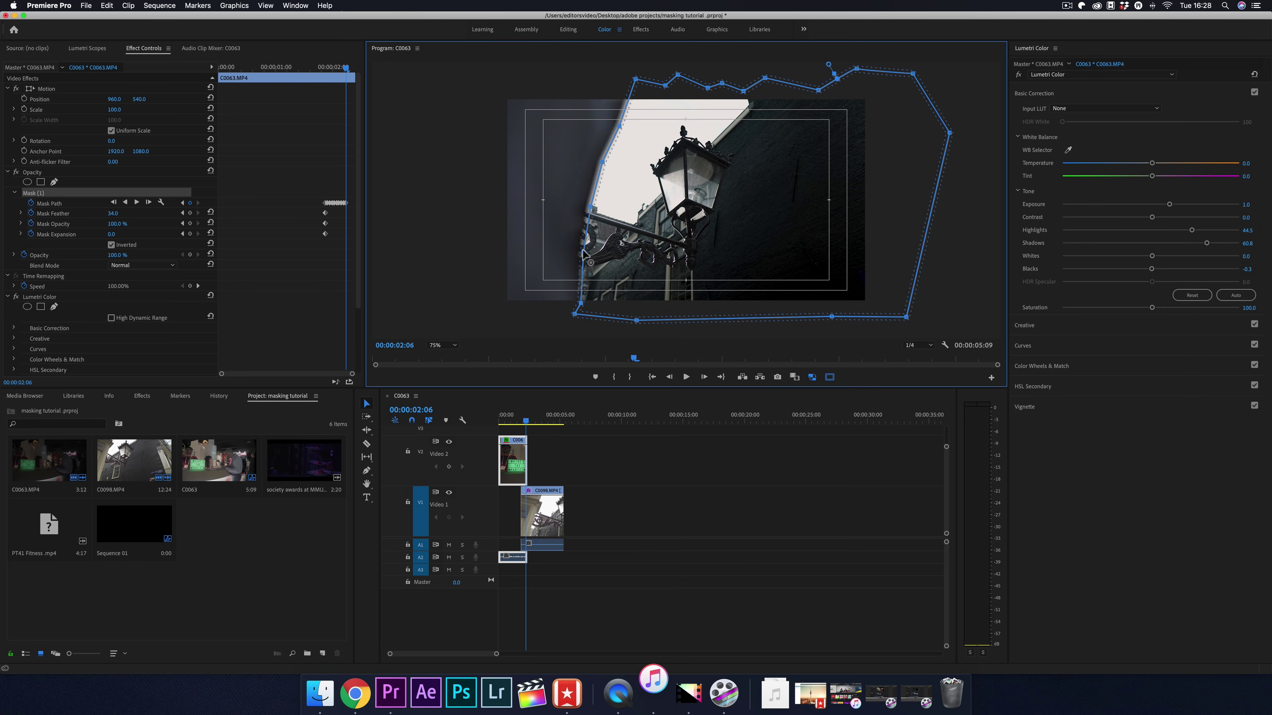
key(Right)
drag(580, 303, 525, 320)
Move the remaining mask points at 00:00:02:08 outside the frame so C0098.MP4 fills the picture.
click(704, 377)
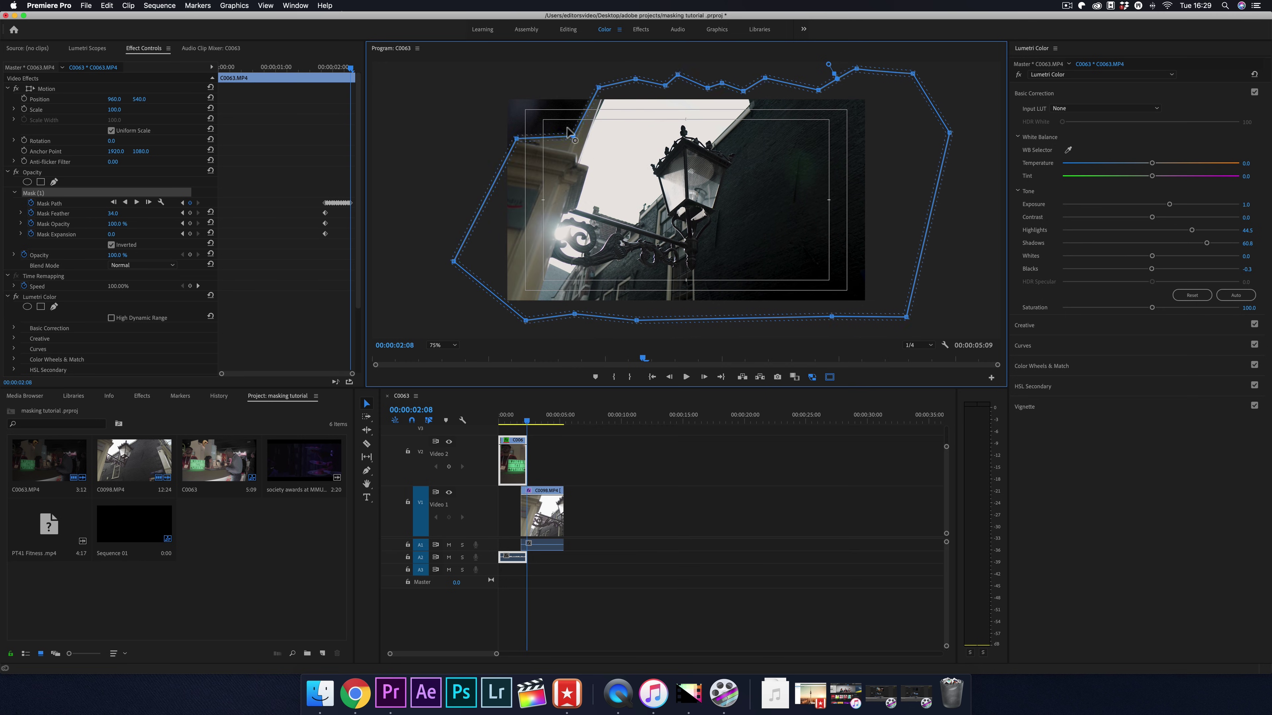
key(Right)
key(super+z)
drag(516, 139, 438, 65)
Add a mask path keyframe at 00:00:01:14 with the whole mask moved off the frame.
drag(528, 422, 518, 429)
key(super+z)
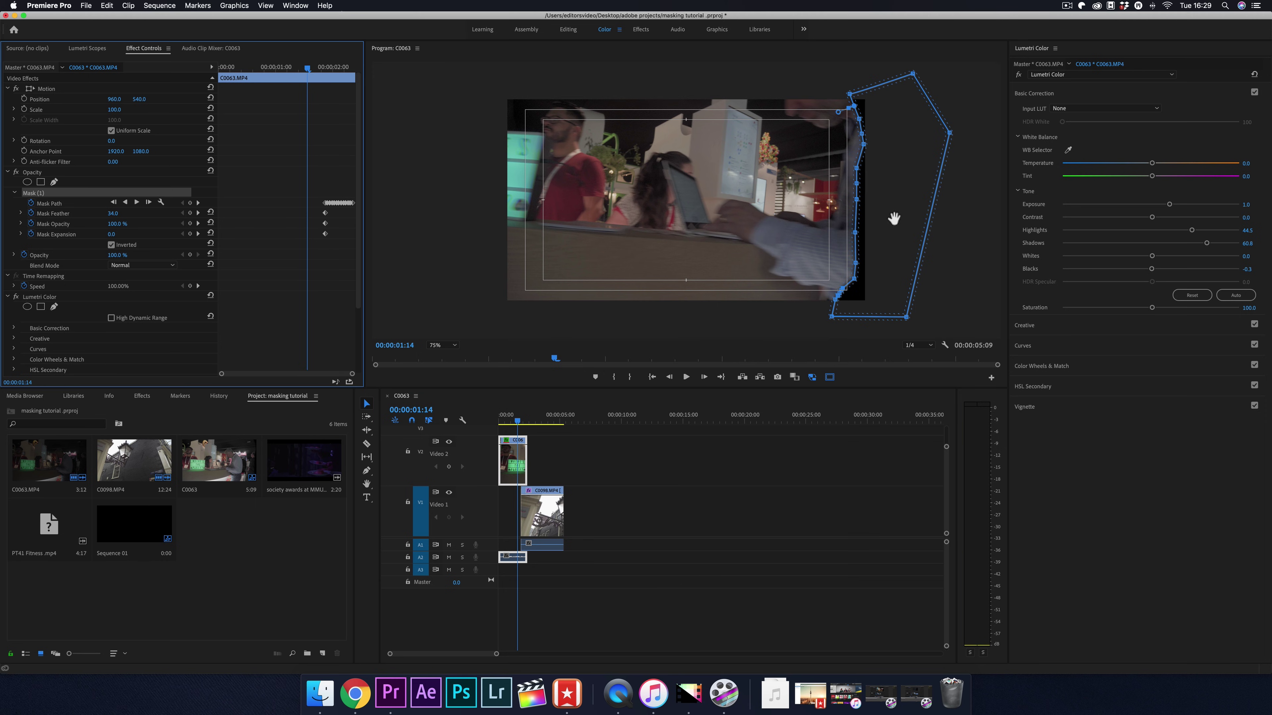
key(Right)
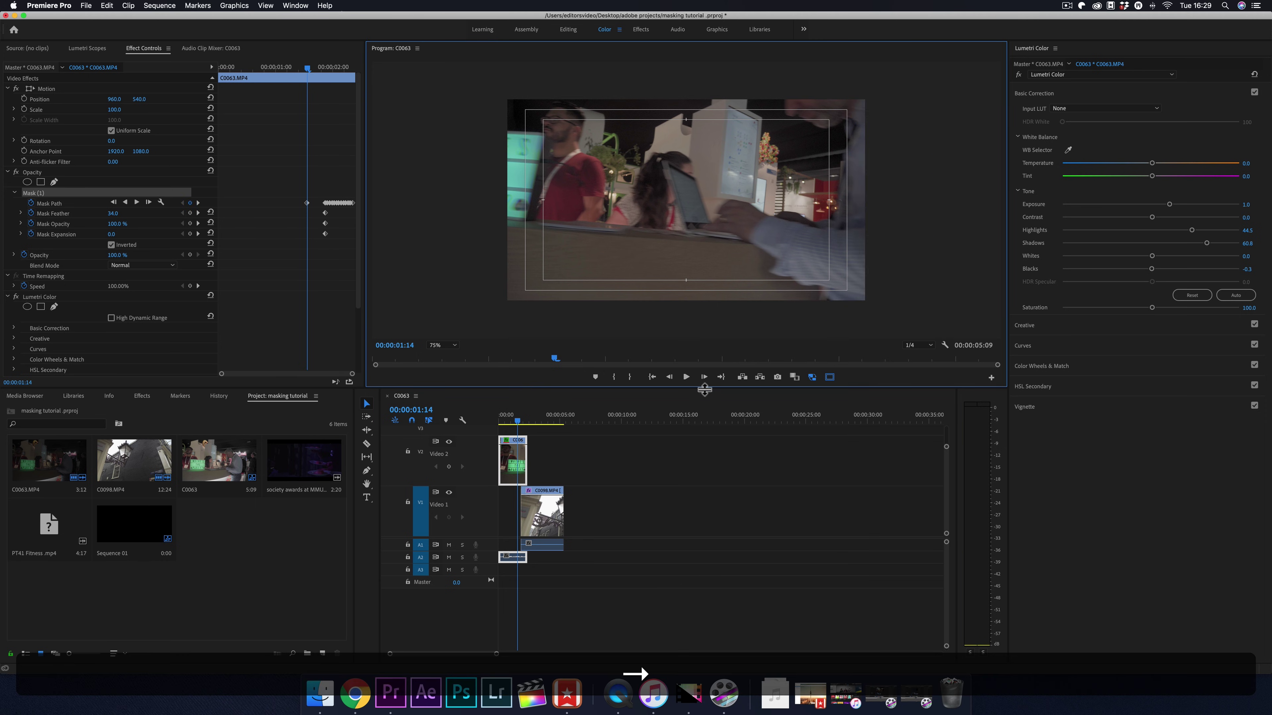
Play the sequence from 00:00:01:14 to check the masked transition.
mouse_move(517, 426)
mouse_down()
mouse_move(531, 430)
mouse_move(516, 426)
mouse_up()
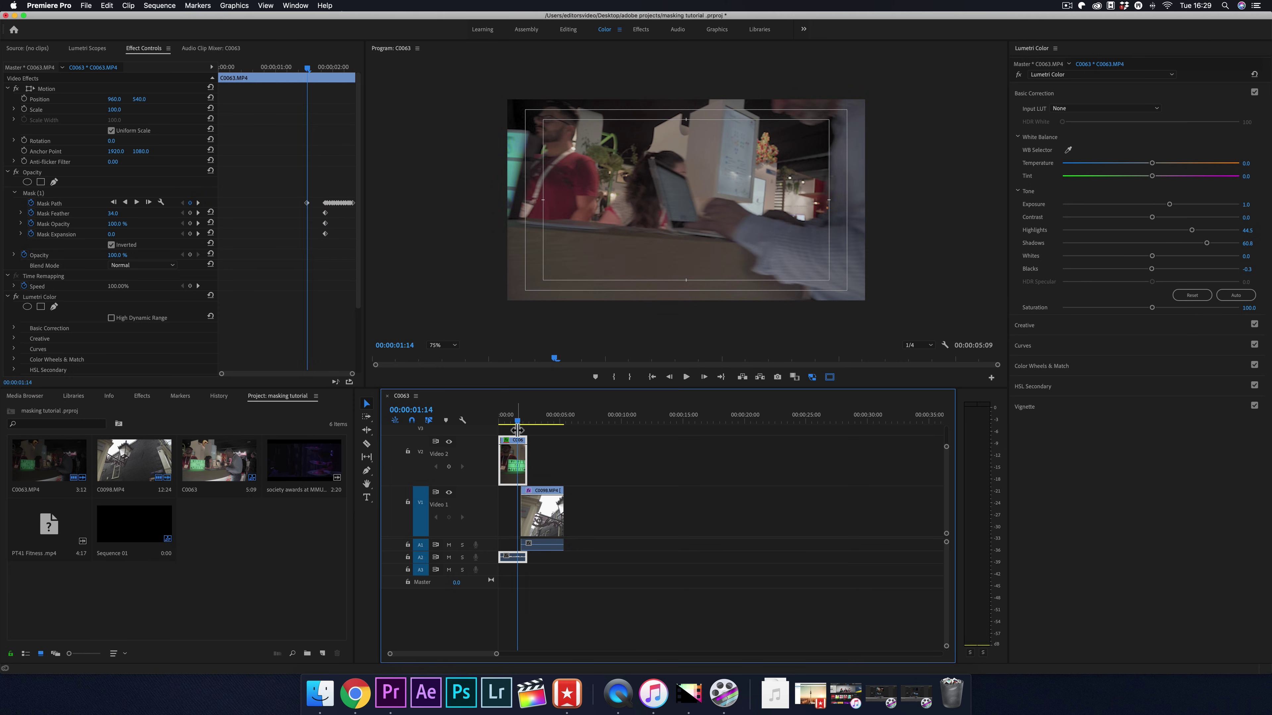
key(space)
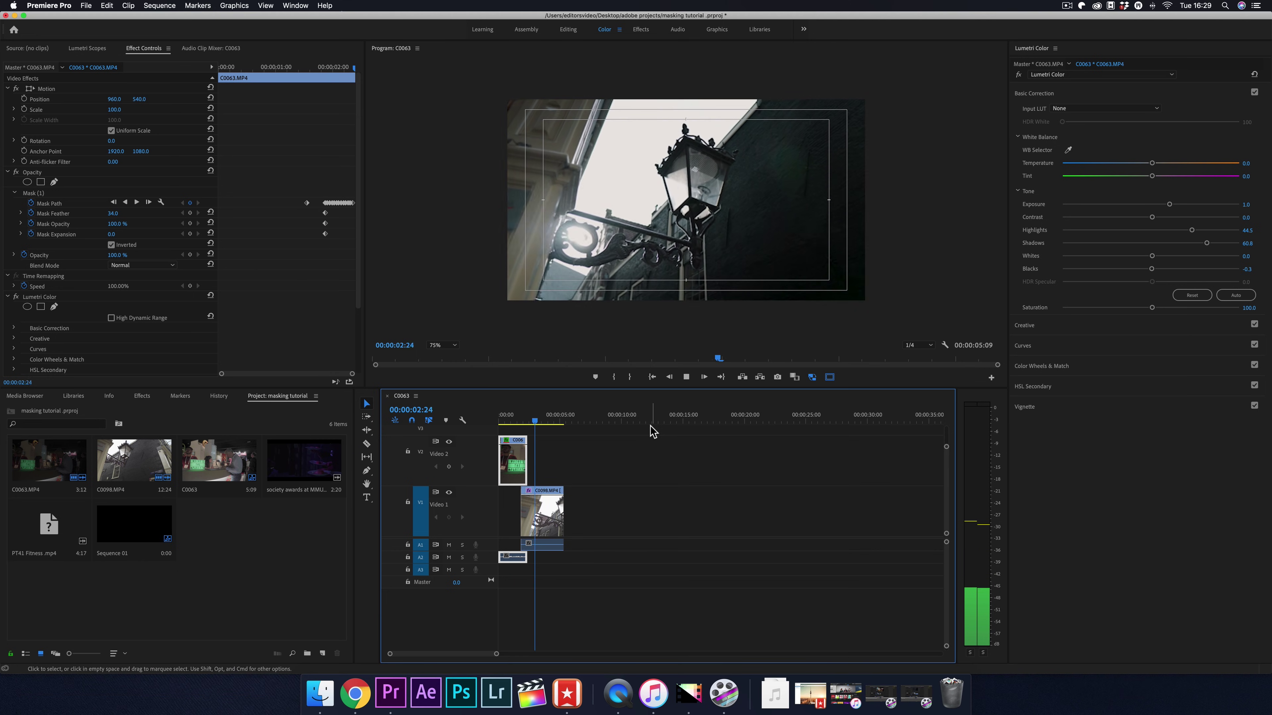
key(space)
Set the program preview zoom to Fit and play the sequence from its start.
drag(549, 424, 500, 421)
click(453, 346)
click(451, 354)
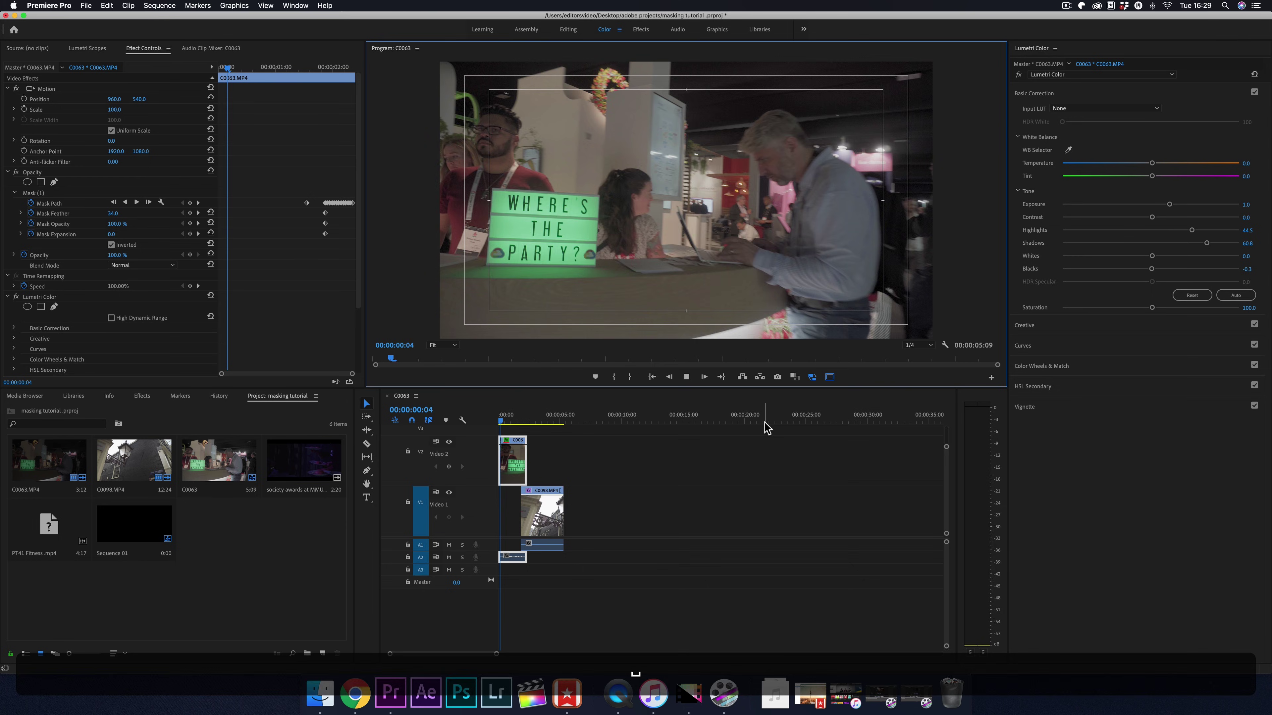
key(space)
Show the time-remapping speed keyframes on the C0063.MP4 clip and speed up its final section from a speed keyframe.
right_click(510, 453)
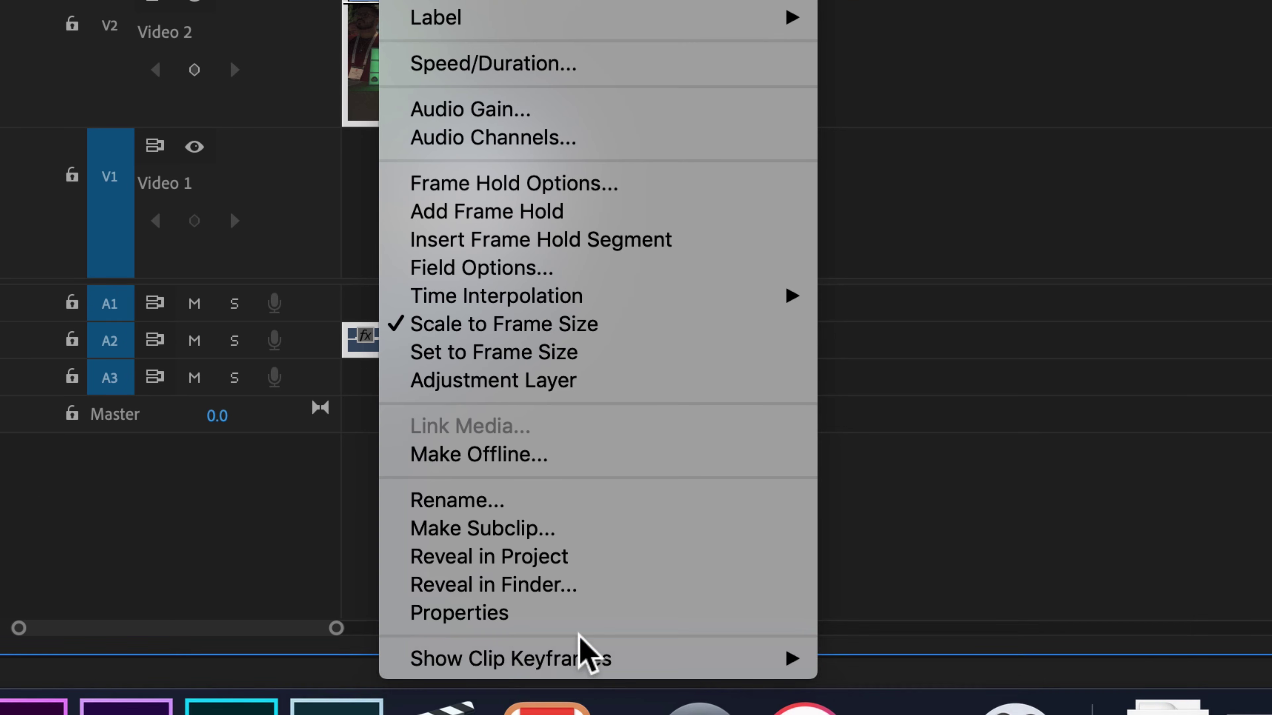
mouse_move(579, 663)
mouse_move(698, 654)
click(777, 655)
key(equal)
key(equal)
key(equal)
key(super+equal)
key(super+equal)
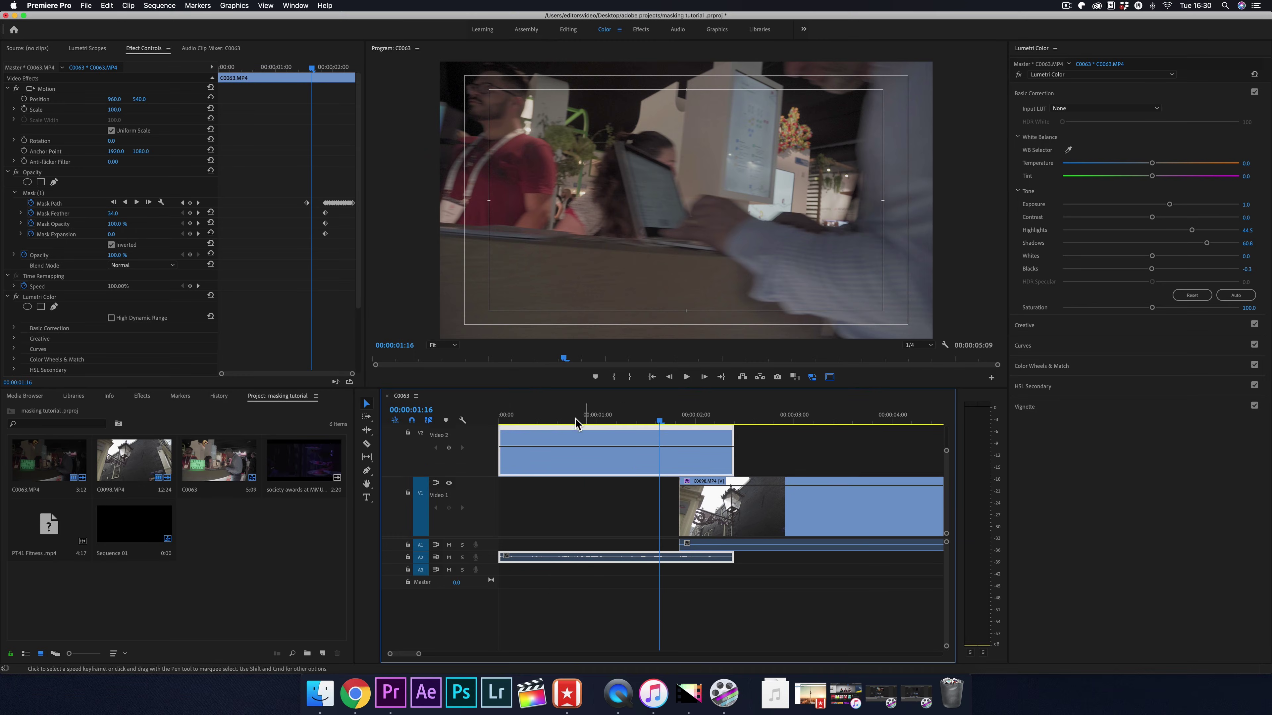
Show the speed keyframes on the C0098.MP4 clip, add one at 00:00:02:08 and speed up the section before it.
drag(666, 422, 727, 424)
click(749, 523)
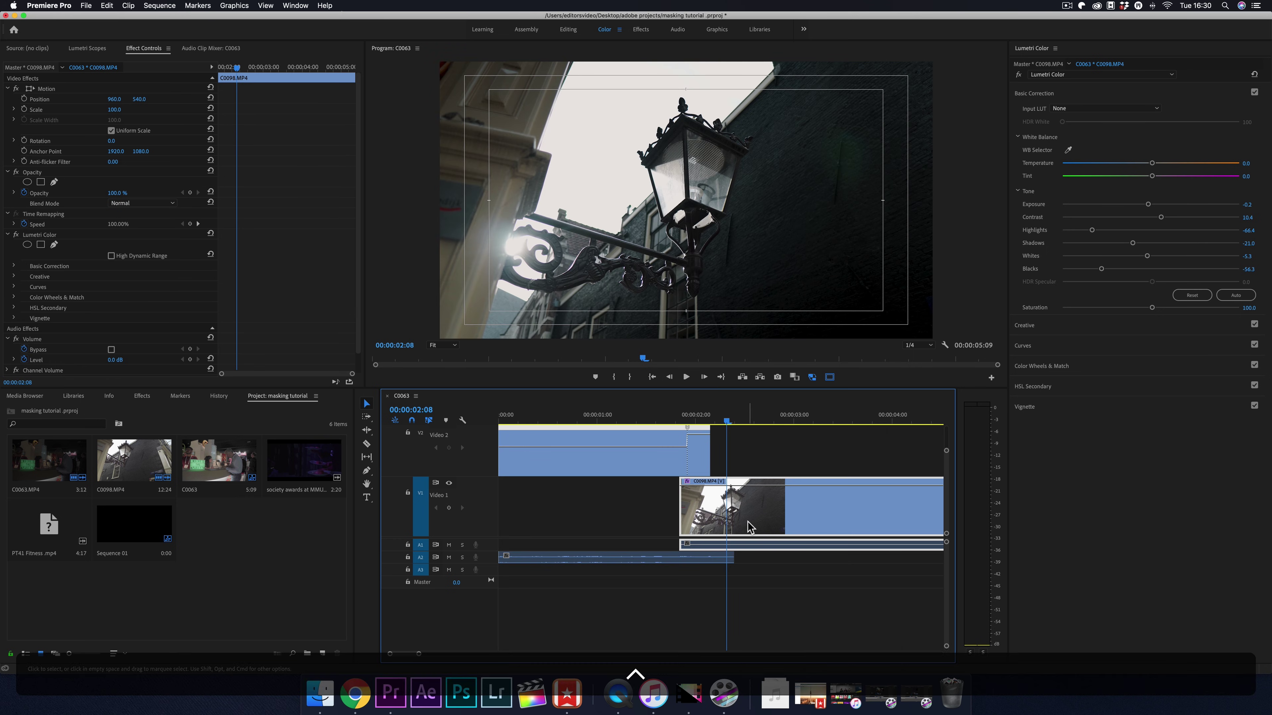
right_click(748, 522)
mouse_move(846, 665)
click(997, 654)
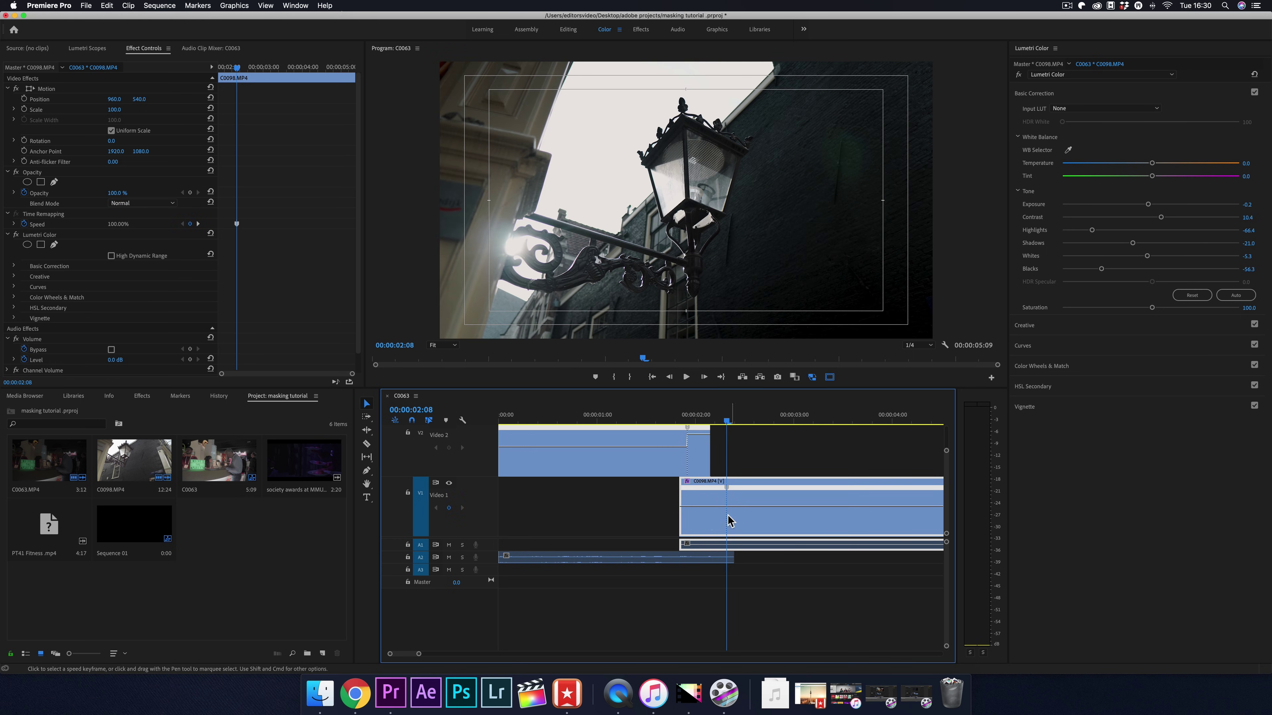
Play the sequence from 00:00:01:14 to review the speed change across the transition.
click(651, 423)
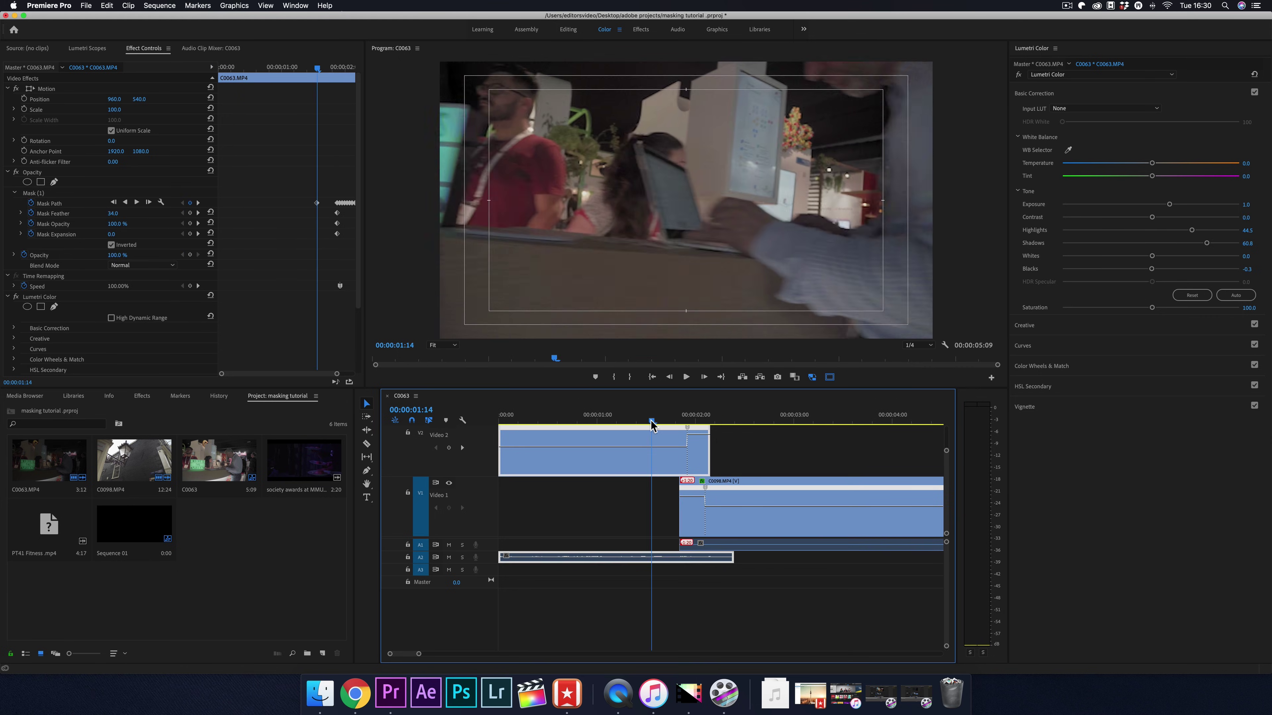
key(space)
key(space)
Split the speed keyframe on C0098.MP4 to turn the abrupt speed change into a gradual ramp.
scroll(727, 453, right, 2)
drag(646, 487, 672, 488)
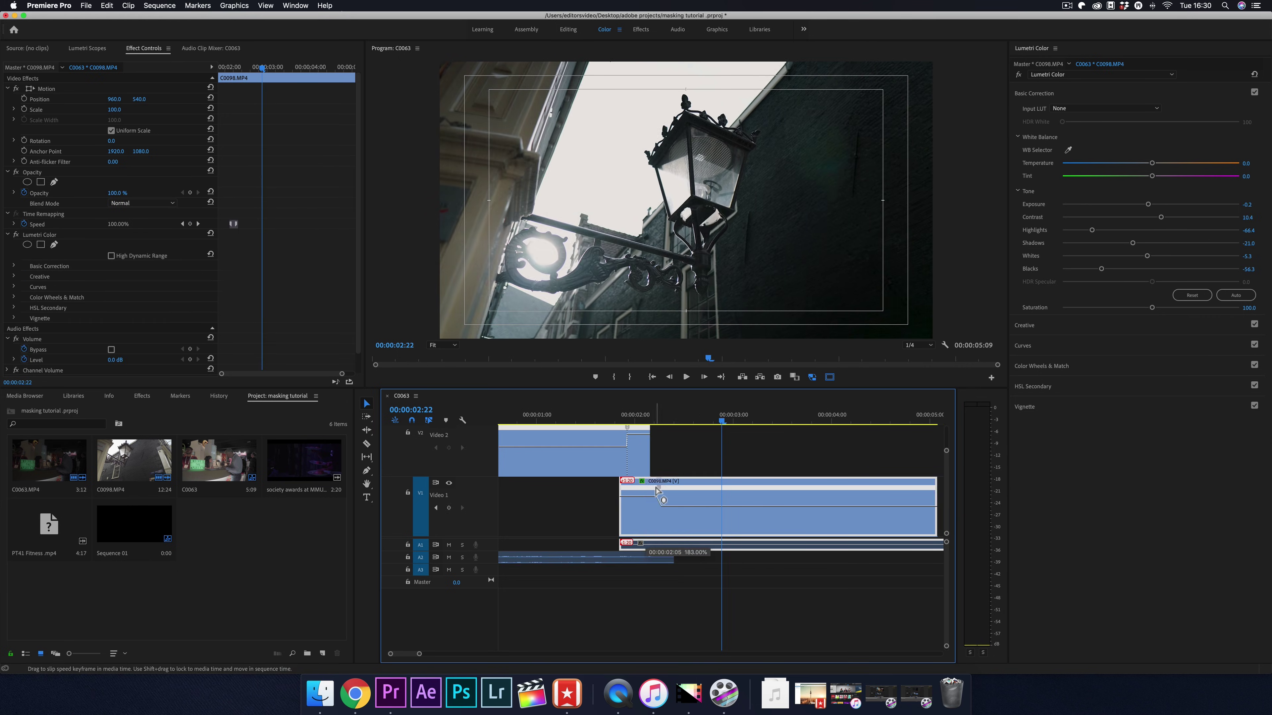